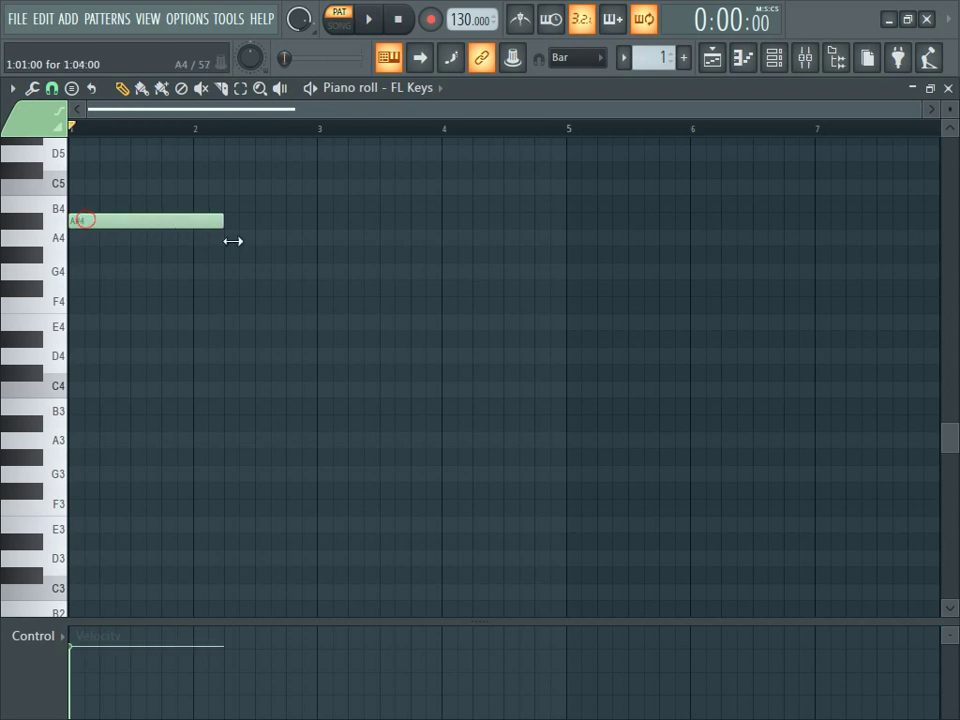
# Step: Set the project tempo to 115 BPM
pyautogui.rightClick(470, 18)
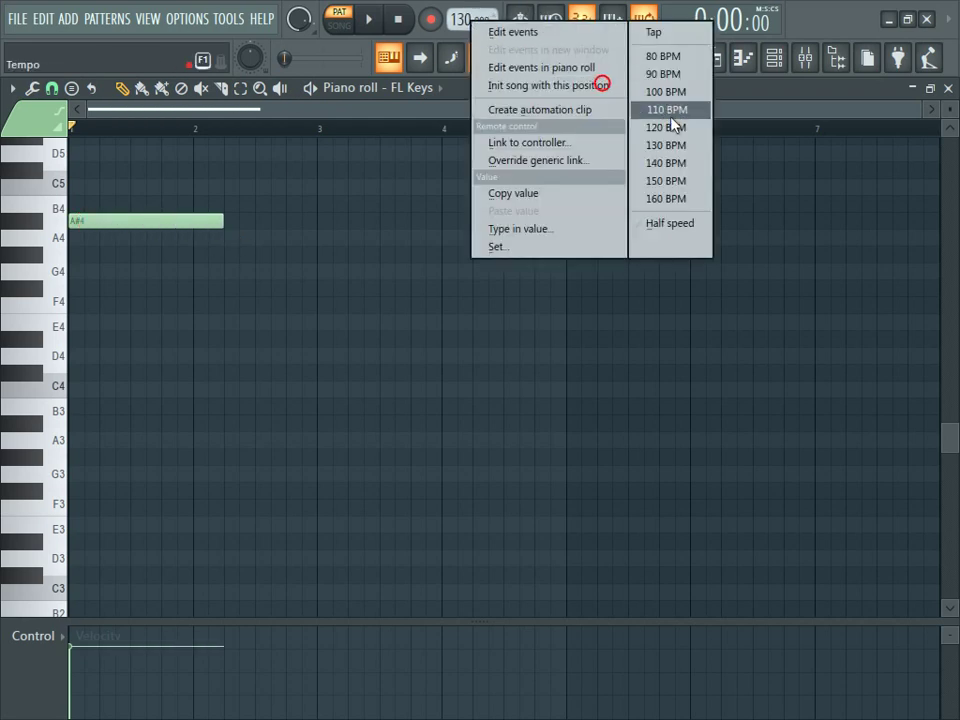
pyautogui.click(668, 111)
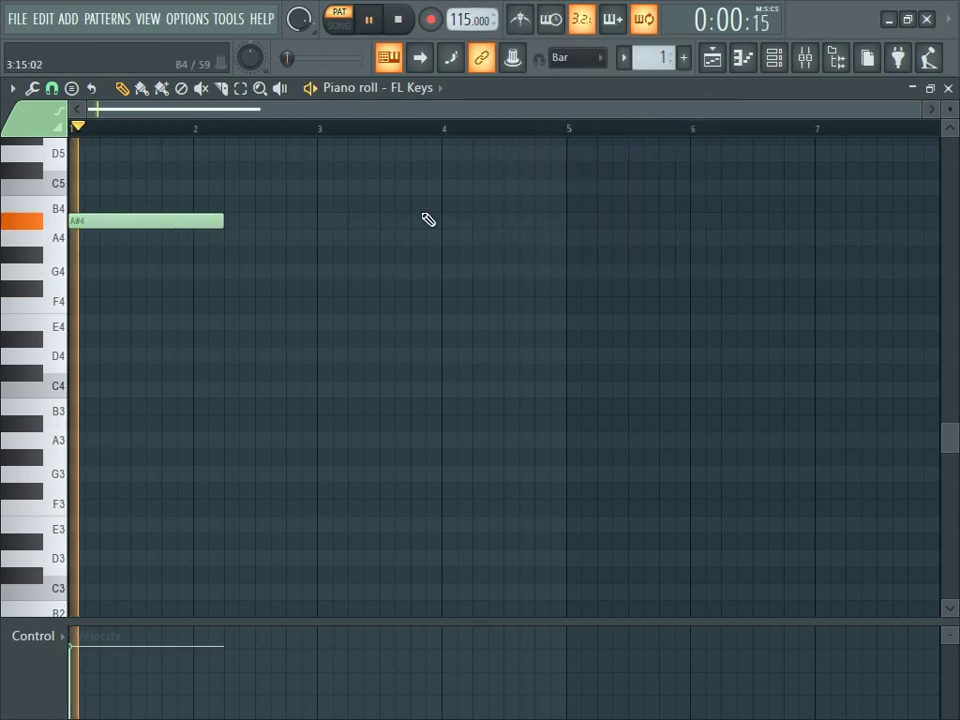
# Step: Stack D5, D#5 and G5 notes above the A#4 note with the same length to build the first chord
pyautogui.moveTo(953, 448); pyautogui.dragTo(935, 430)
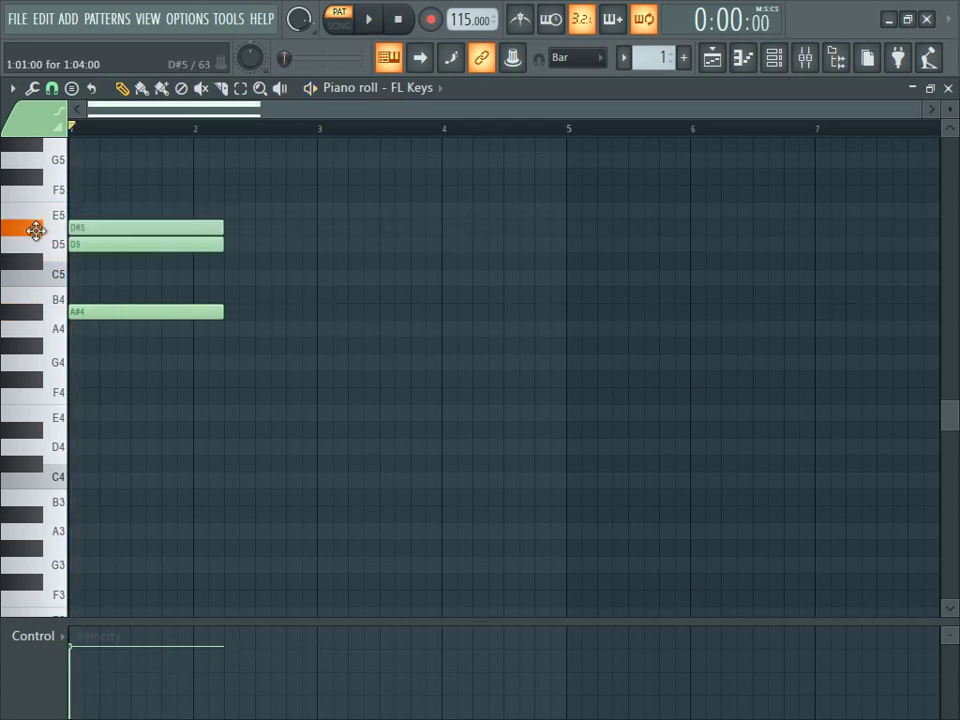
pyautogui.press('space')
pyautogui.press('space')
pyautogui.moveTo(949, 428); pyautogui.dragTo(950, 410)
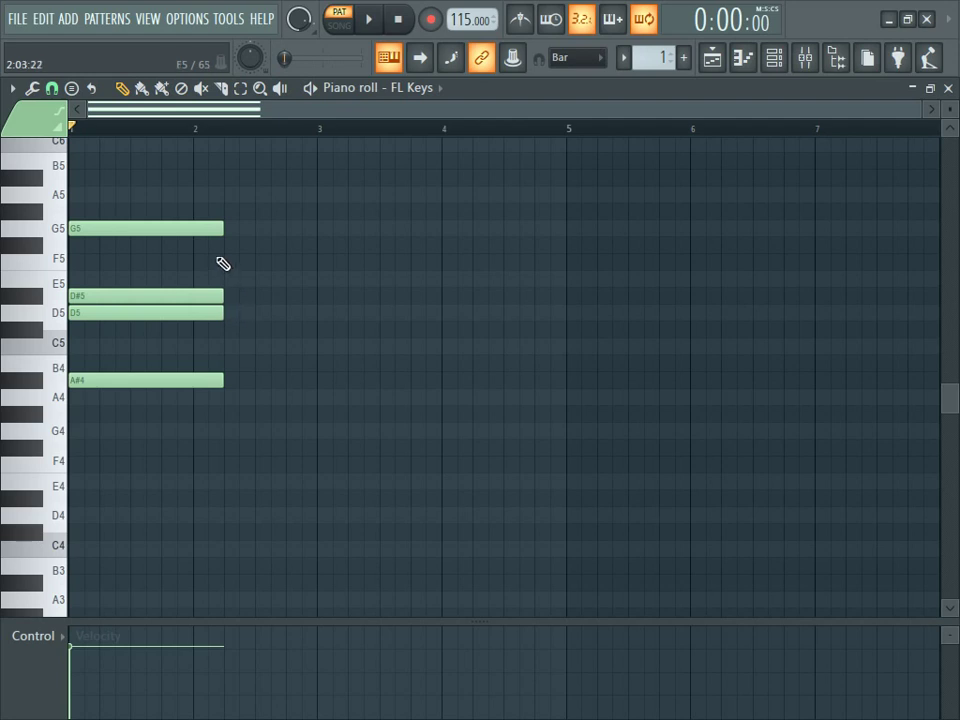
# Step: Duplicate the first chord directly after itself, changing the copy's D5 to C5 and ending it at bar 3
pyautogui.hotkey('ctrl', 'b')
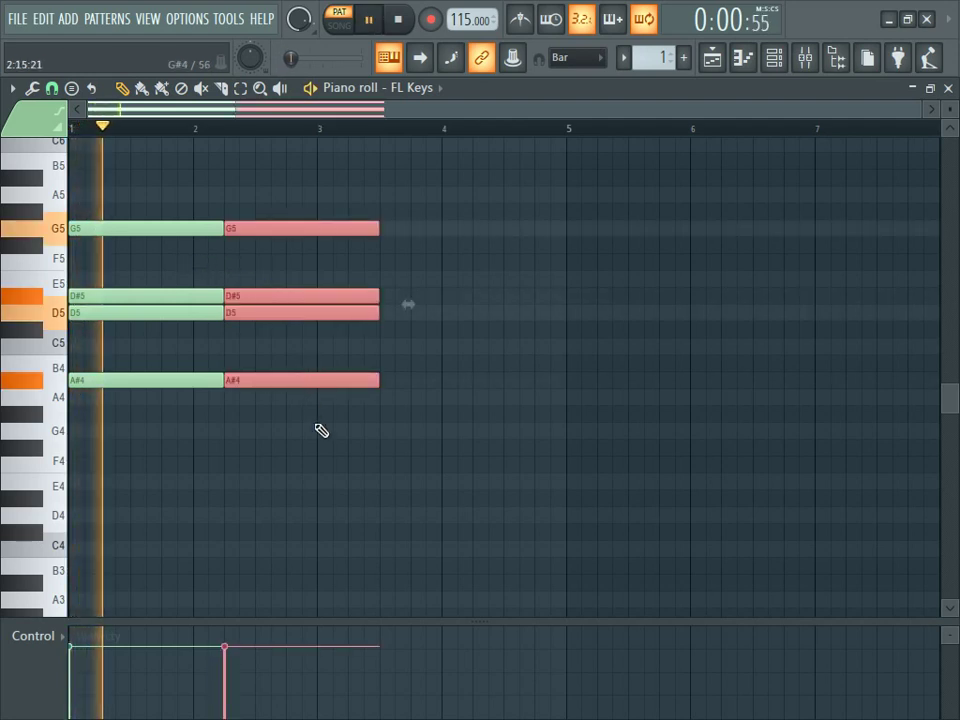
pyautogui.press('space')
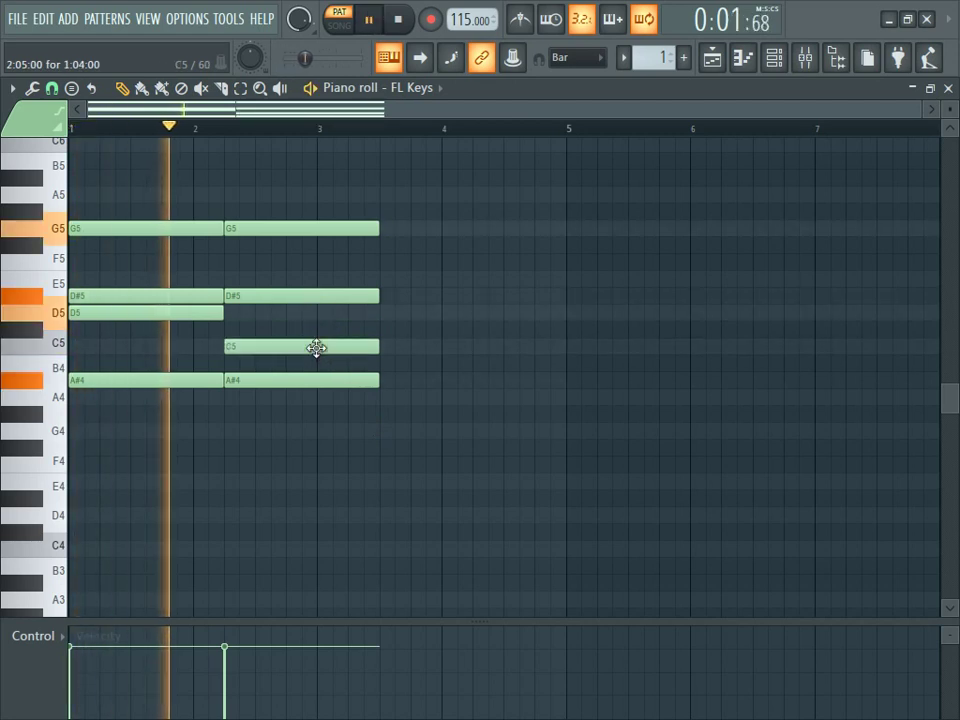
pyautogui.moveTo(343, 197); pyautogui.dragTo(318, 381)
pyautogui.moveTo(917, 107); pyautogui.dragTo(750, 107)
pyautogui.click(718, 345)
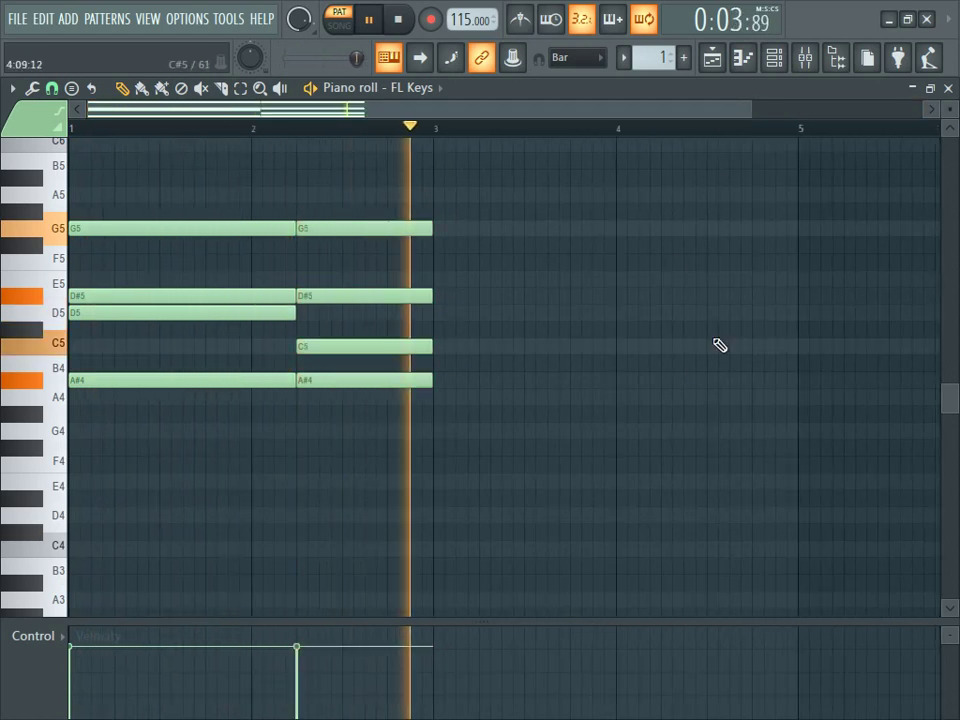
# Step: Add a third chord of G4, A#4, D5 and F5 starting at bar 3
pyautogui.moveTo(402, 502); pyautogui.dragTo(431, 435)
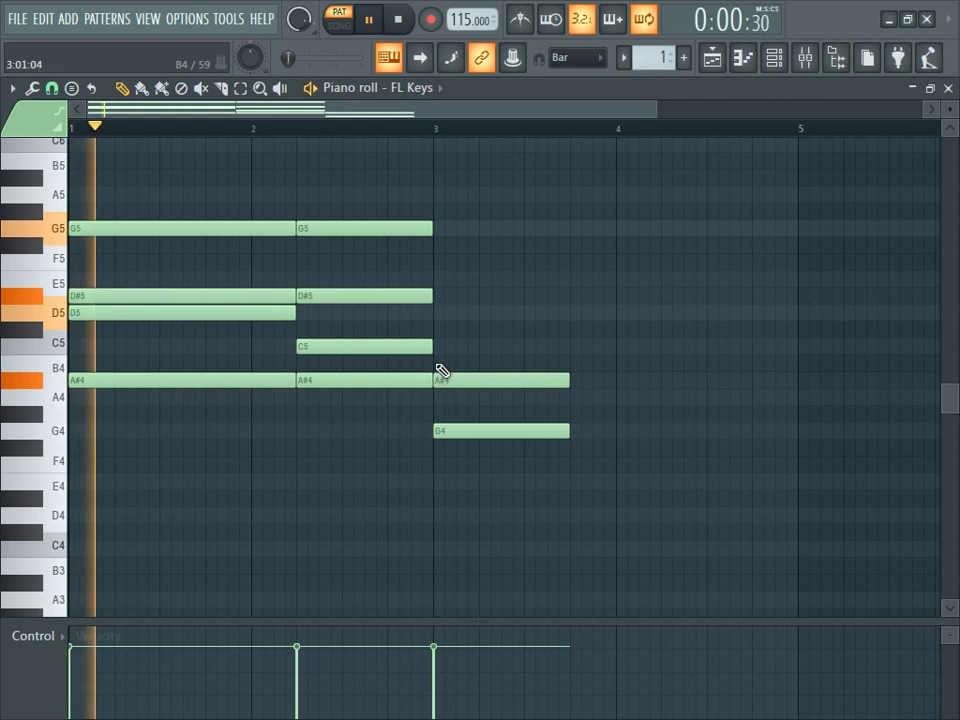
pyautogui.moveTo(446, 346); pyautogui.dragTo(444, 300)
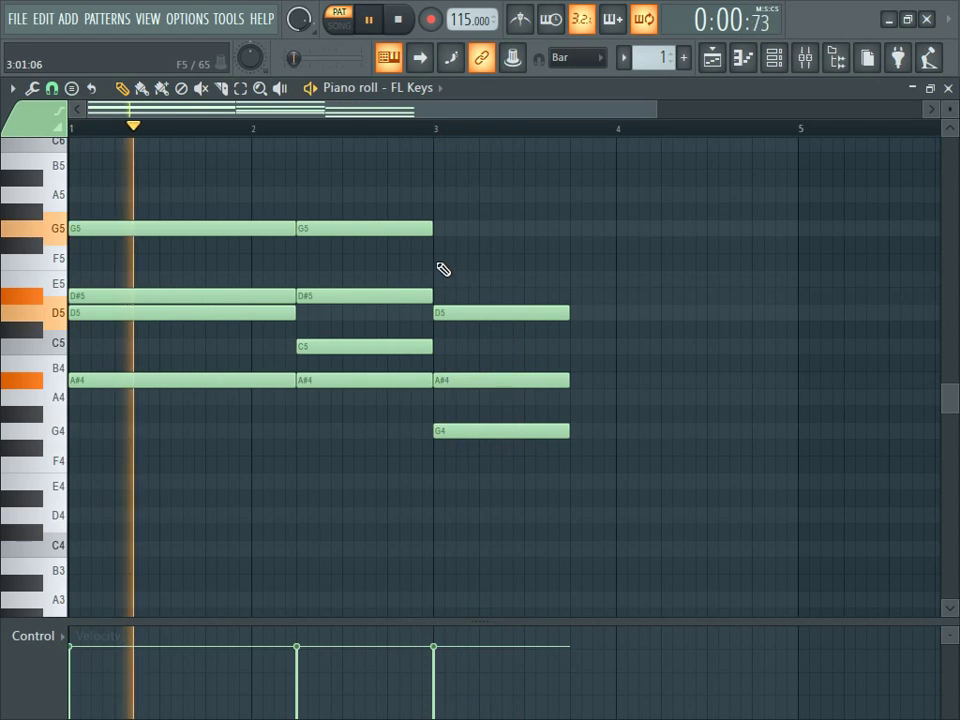
pyautogui.click(432, 250)
pyautogui.moveTo(470, 247); pyautogui.dragTo(472, 263)
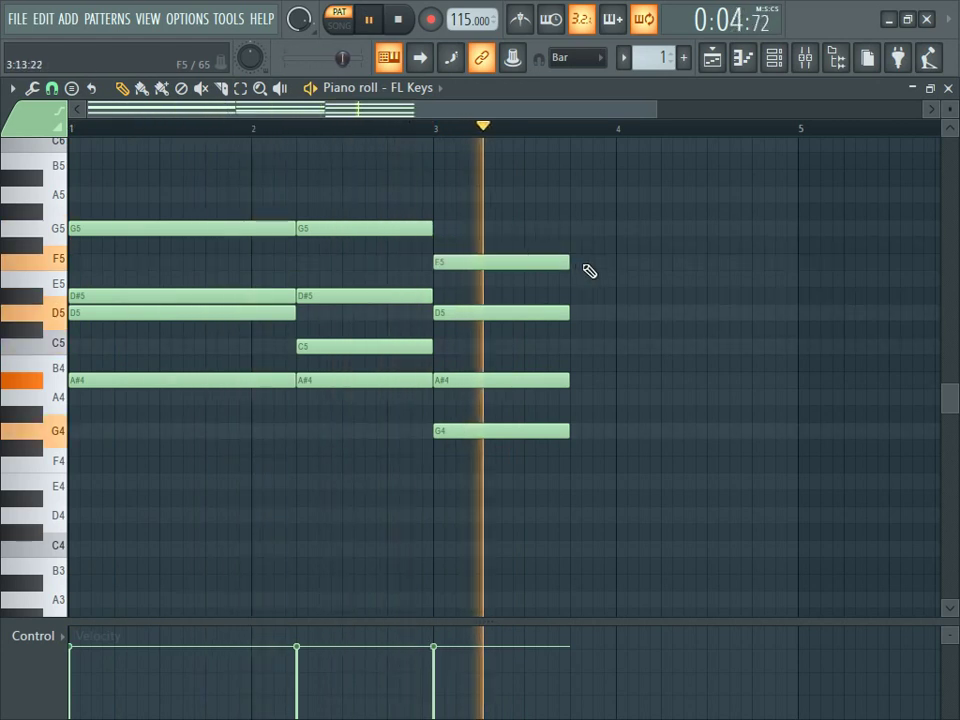
# Step: Extend the third chord to bar 4 and add a one-bar fourth chord of G4, A#4, C5 and D#5 at bar 4
pyautogui.press('space')
pyautogui.moveTo(546, 240); pyautogui.dragTo(531, 474)
pyautogui.press('space')
pyautogui.moveTo(566, 430); pyautogui.dragTo(628, 379)
pyautogui.click(710, 312)
pyautogui.press('space')
pyautogui.press('space')
pyautogui.click(617, 347)
pyautogui.click(427, 122)
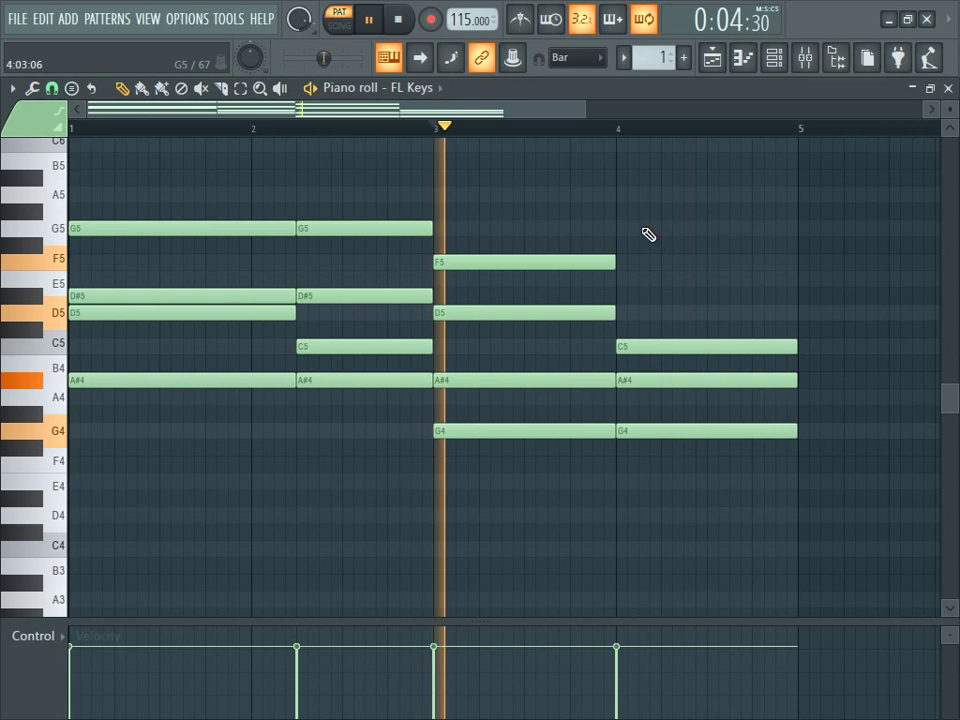
pyautogui.click(622, 293)
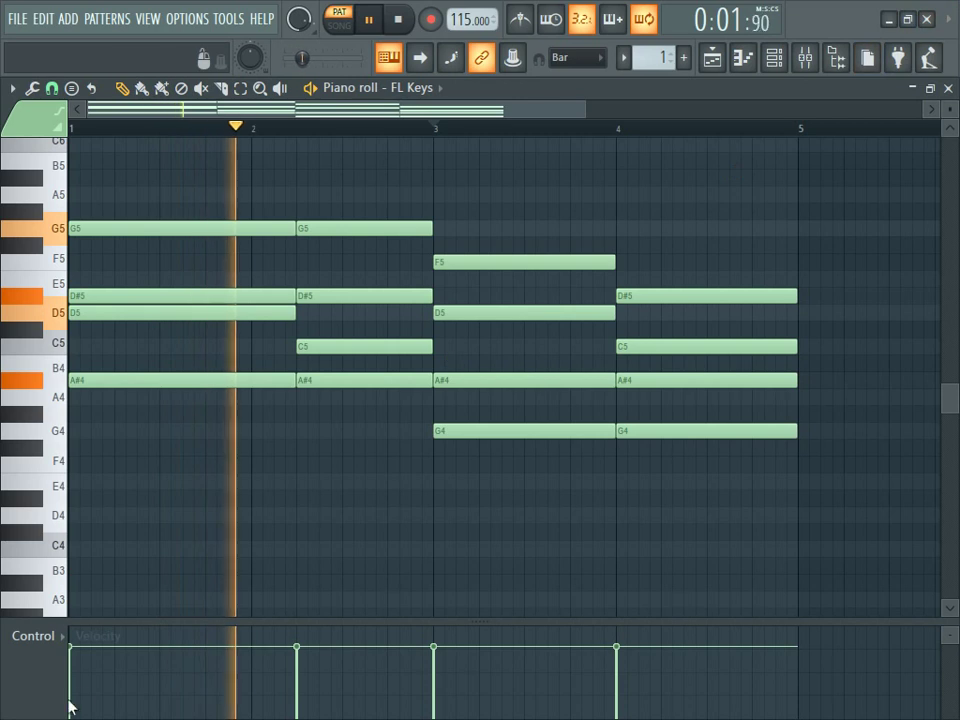
# Step: Lower the velocity of all four chords to about 50%
pyautogui.click(778, 60)
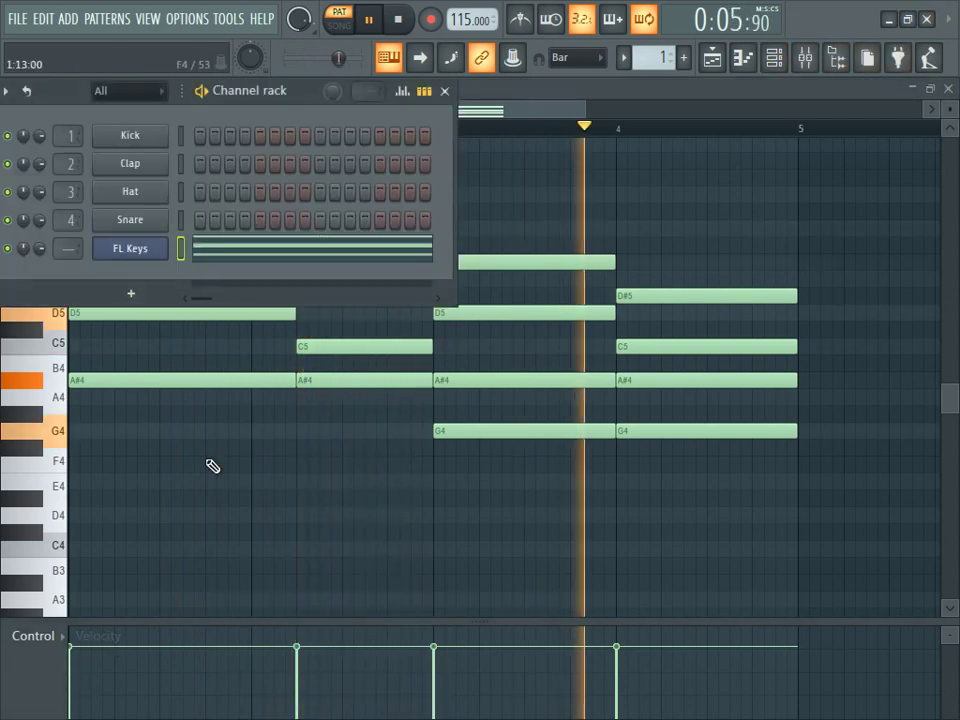
pyautogui.press('F6')
pyautogui.press('space')
pyautogui.moveTo(81, 651); pyautogui.dragTo(84, 678)
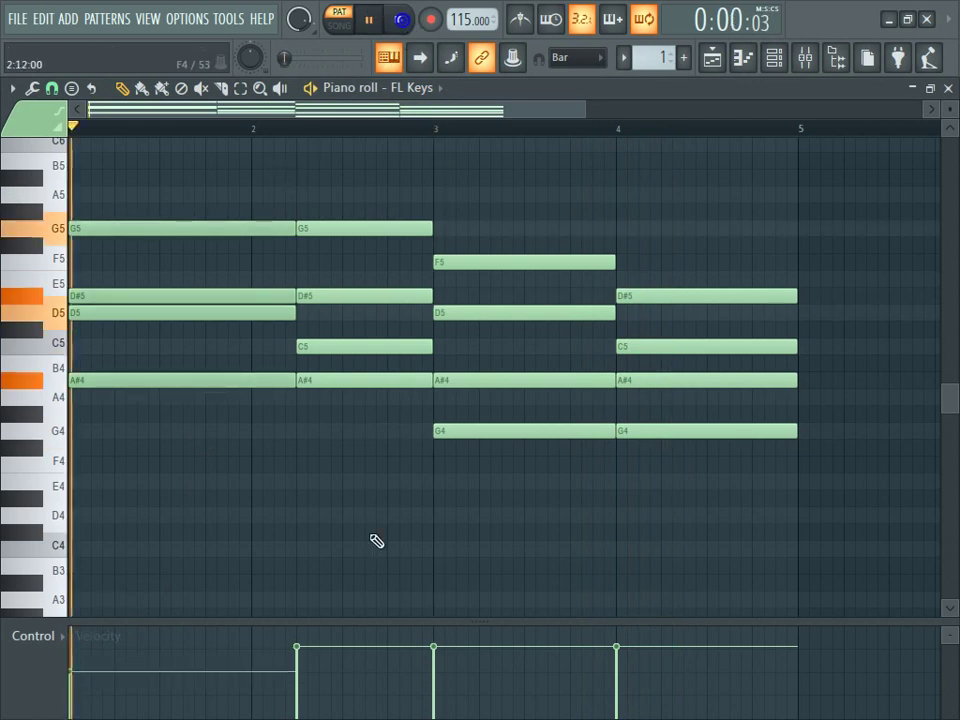
pyautogui.moveTo(317, 645); pyautogui.dragTo(316, 680)
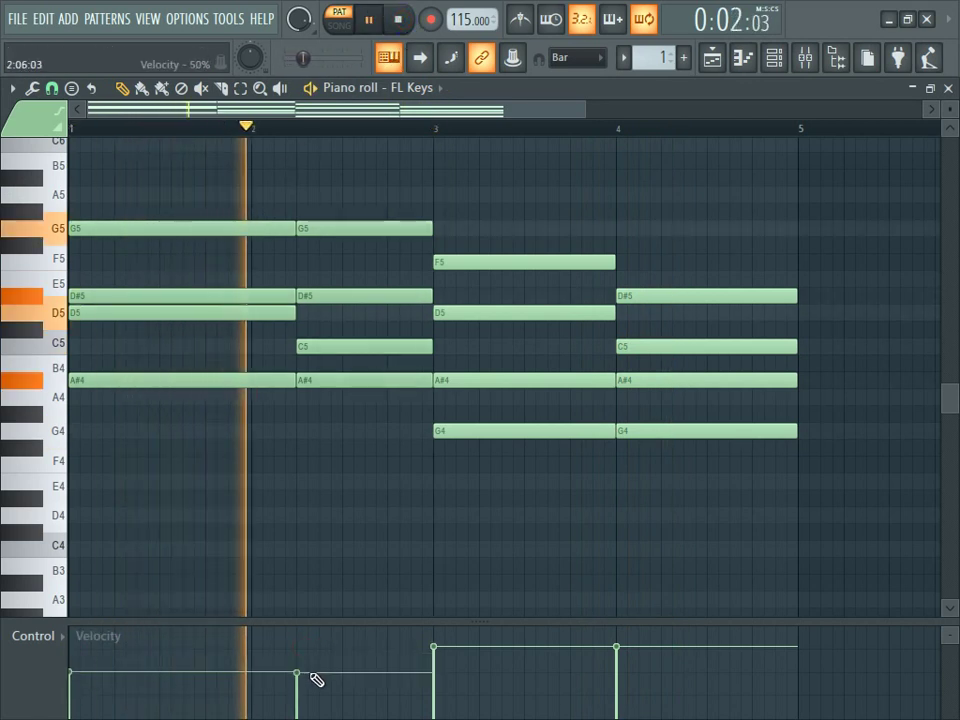
pyautogui.moveTo(436, 648); pyautogui.dragTo(446, 682)
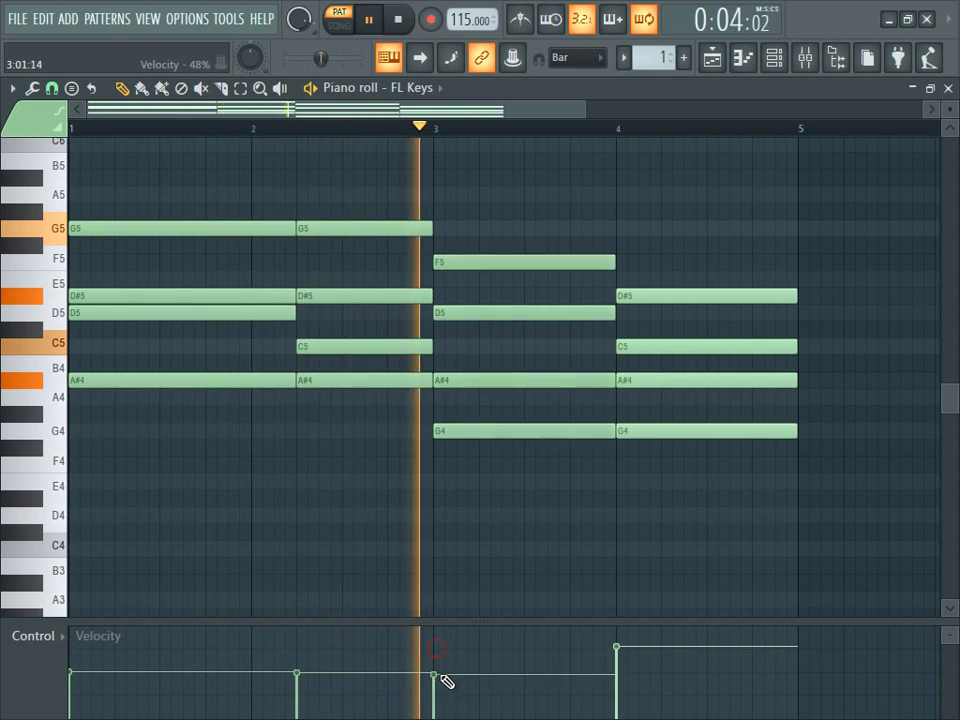
pyautogui.moveTo(616, 649); pyautogui.dragTo(633, 683)
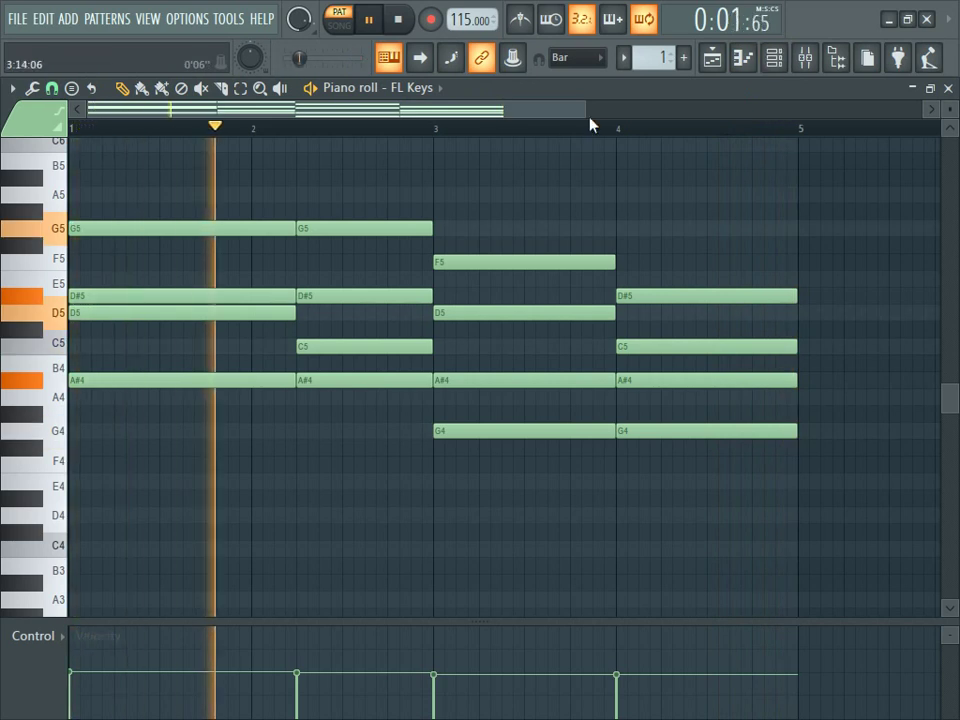
# Step: Copy the whole four-bar chord progression so that the copy starts at bar 5, and play it back
pyautogui.scroll(-3, 590, 124)
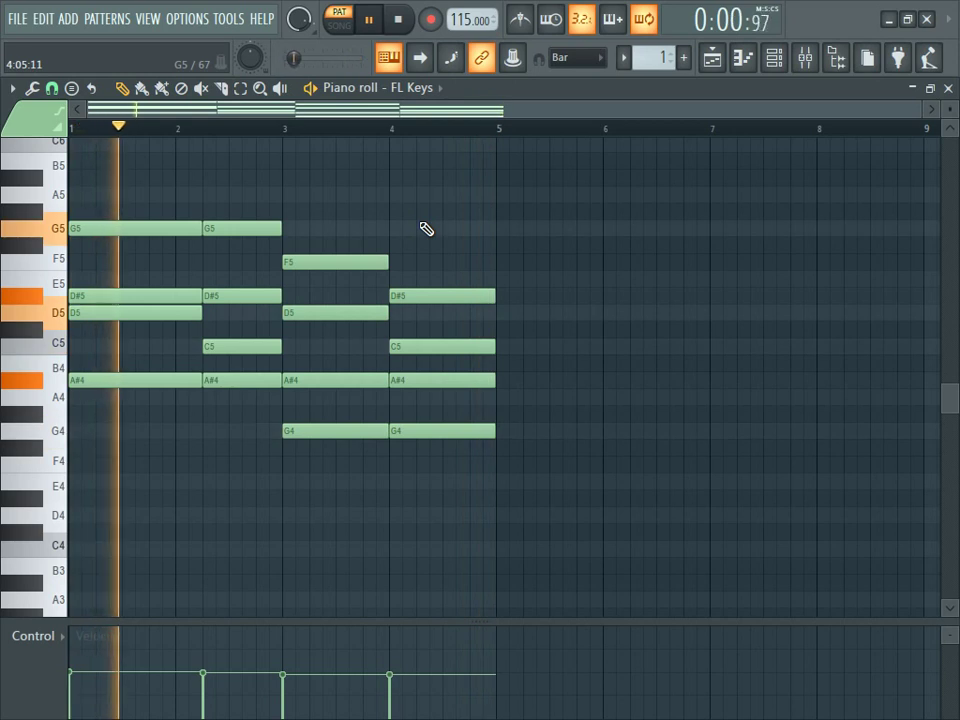
pyautogui.press('space')
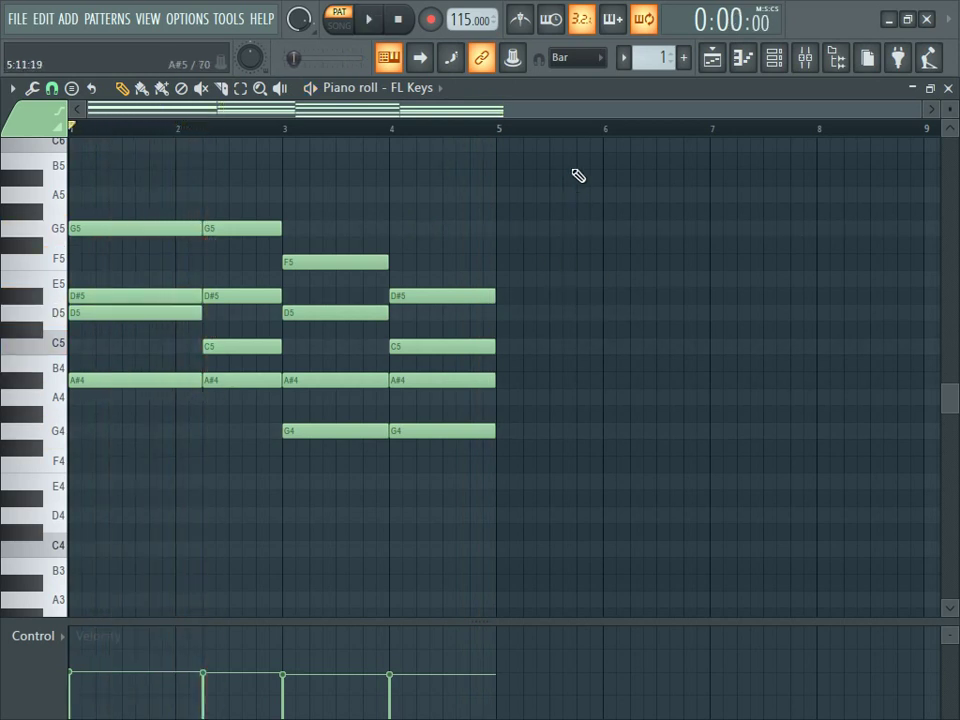
pyautogui.hotkey('ctrl', 'a')
pyautogui.moveTo(92, 385); pyautogui.dragTo(533, 422)
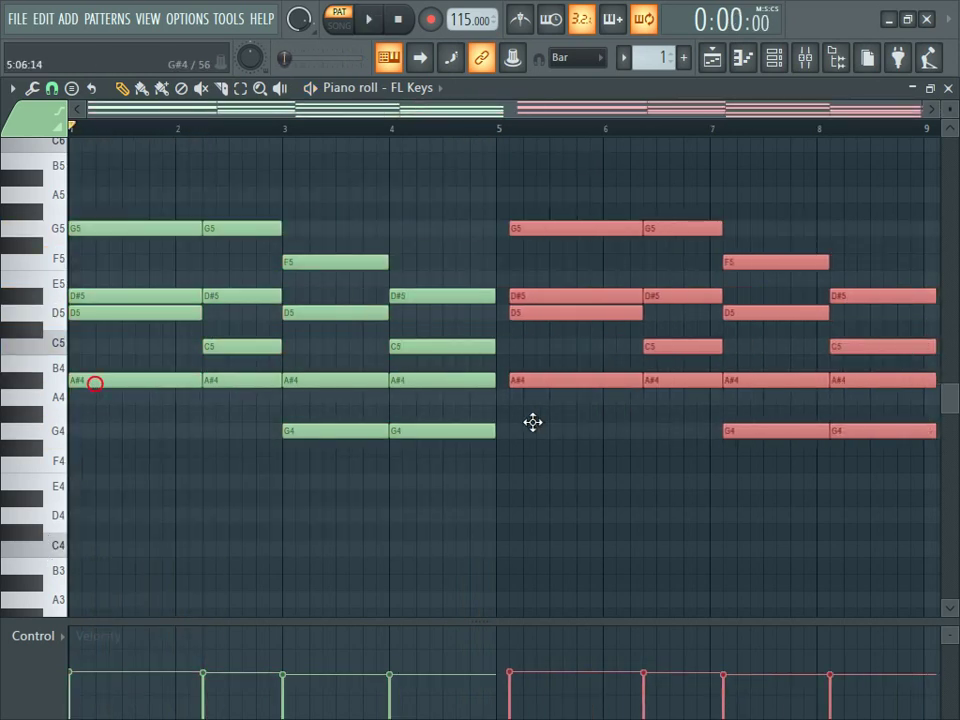
pyautogui.press('space')
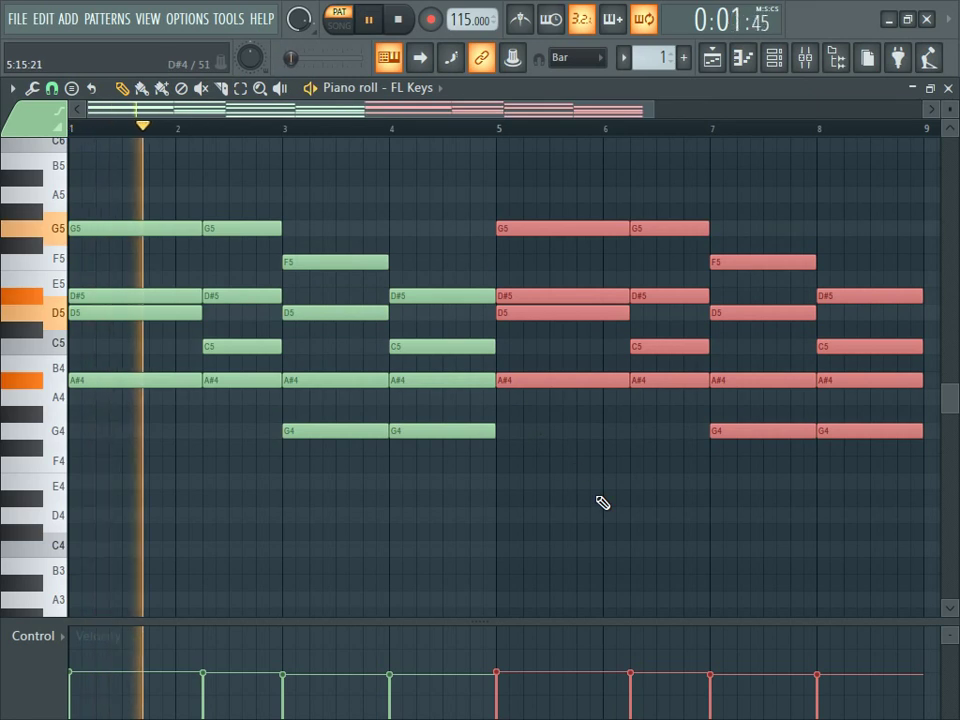
pyautogui.click(602, 512)
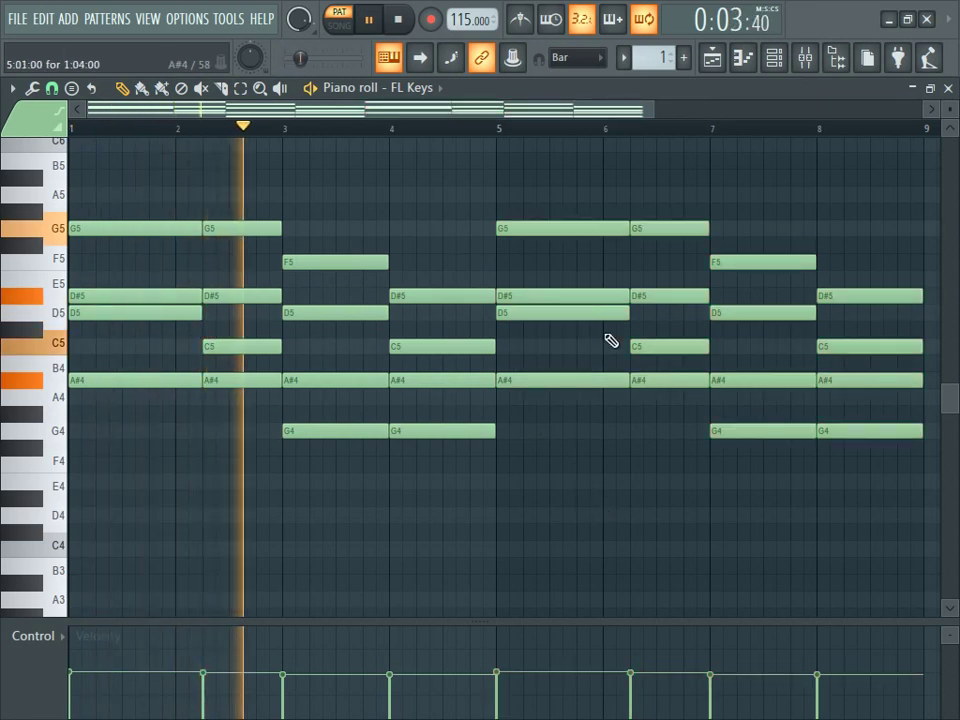
# Step: Transpose the two G5 notes in the copied progression's first two chords down an octave to G4
pyautogui.click(564, 227)
pyautogui.hotkey('ctrl', 'Down')
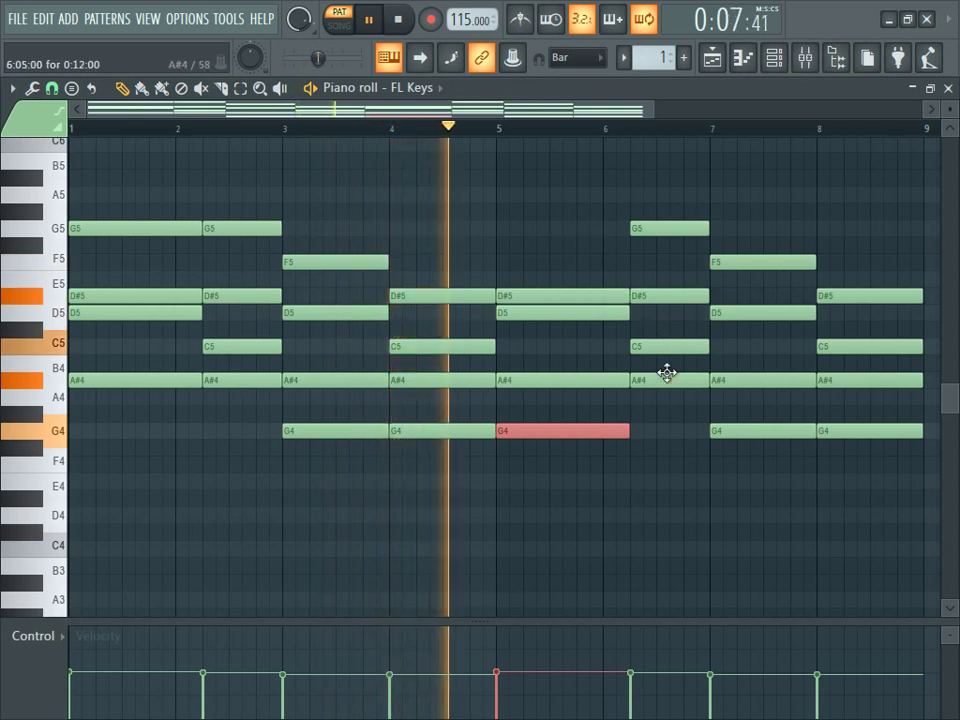
pyautogui.press('space')
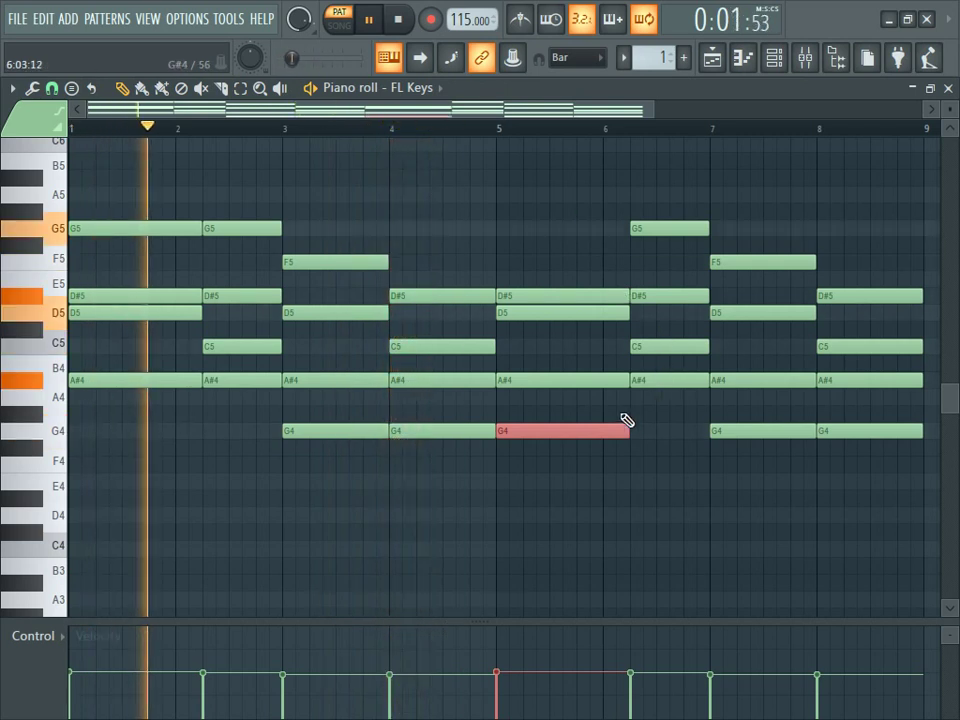
pyautogui.click(652, 470)
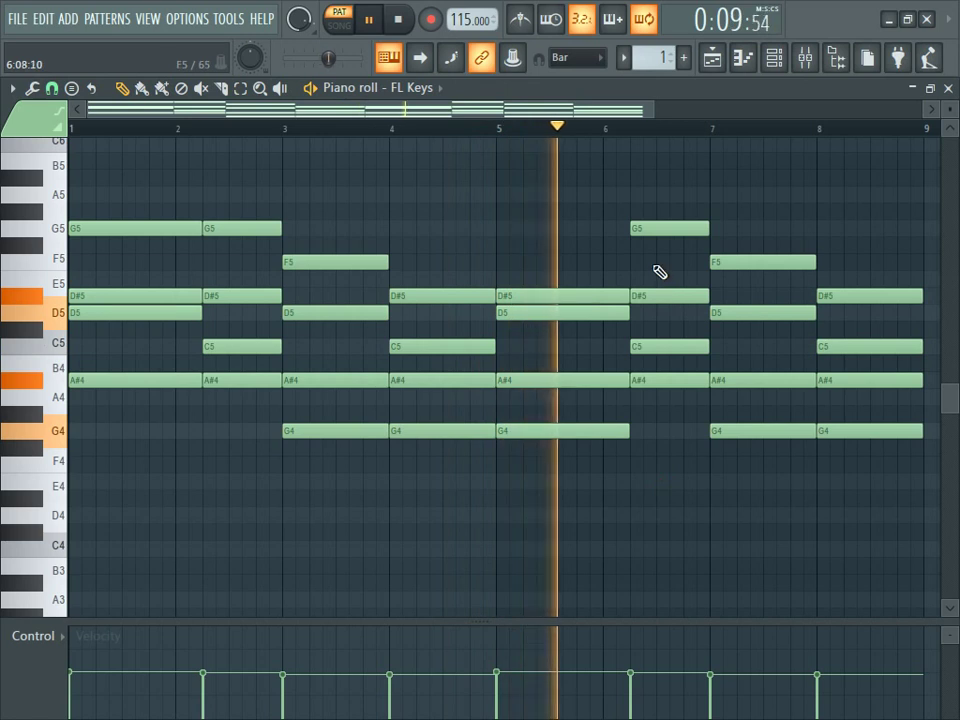
pyautogui.click(651, 228)
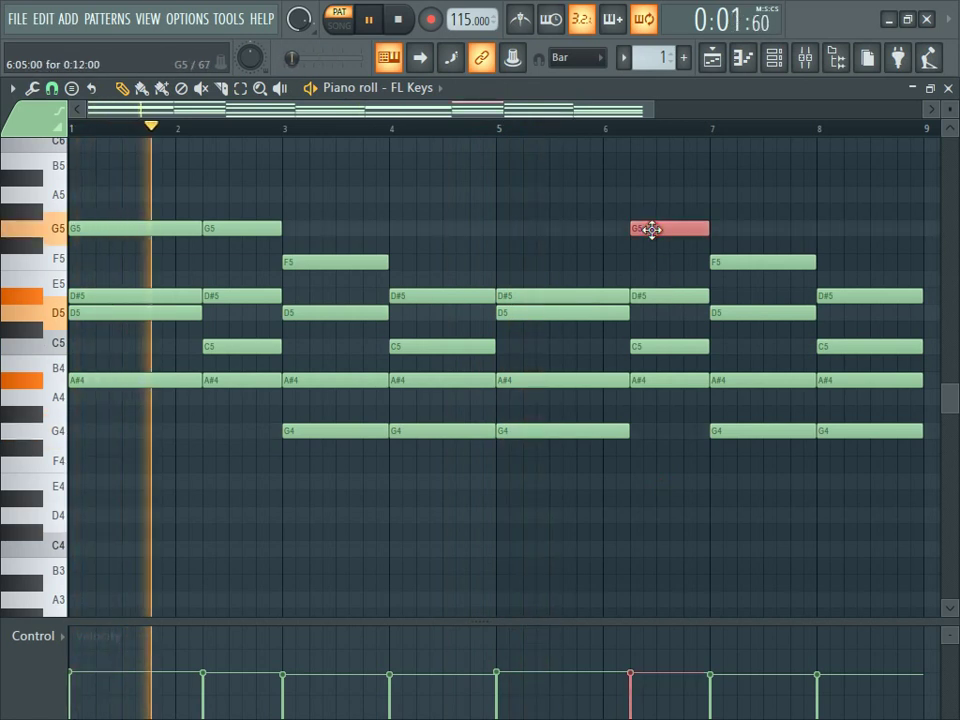
pyautogui.hotkey('ctrl', 'Down')
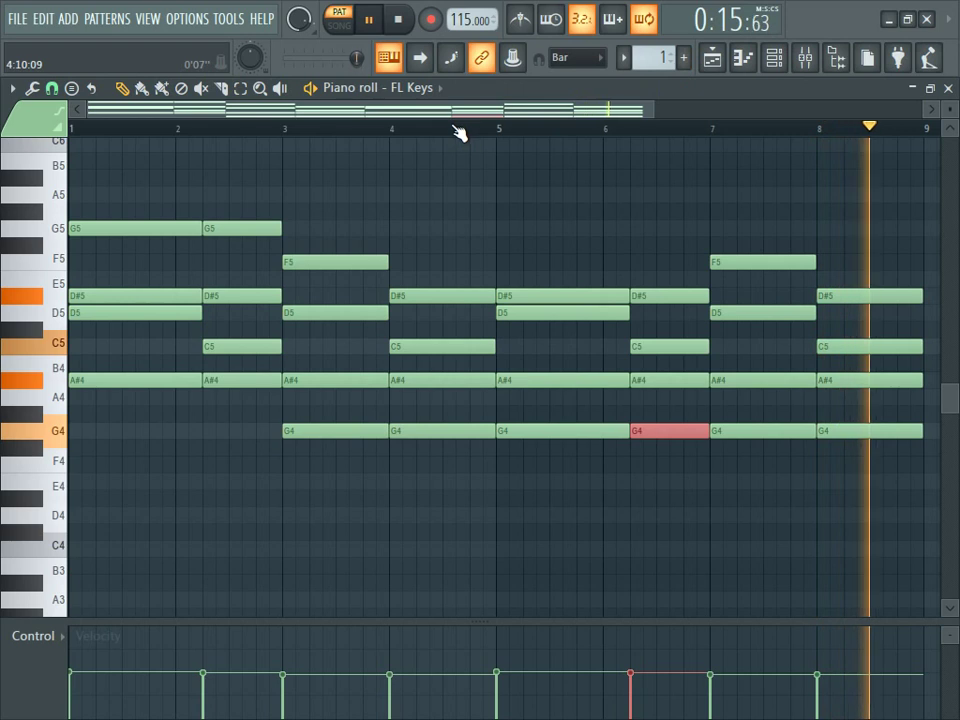
# Step: Replace the FL Keys channel's instrument with Morphine and reposition its plugin window
pyautogui.click(775, 57)
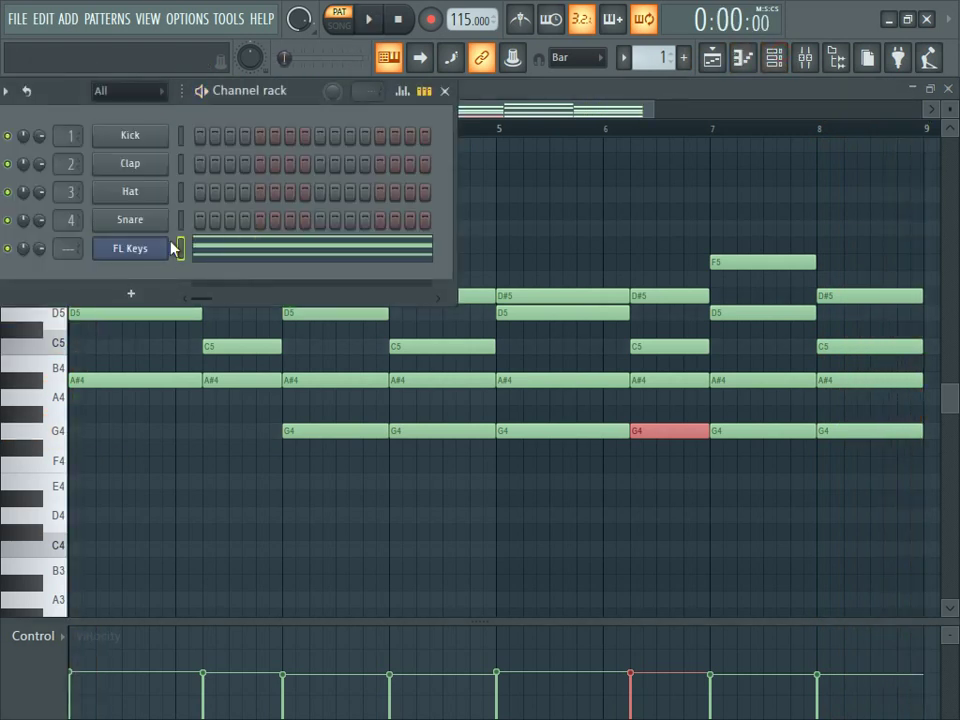
pyautogui.rightClick(170, 248)
pyautogui.moveTo(310, 400)
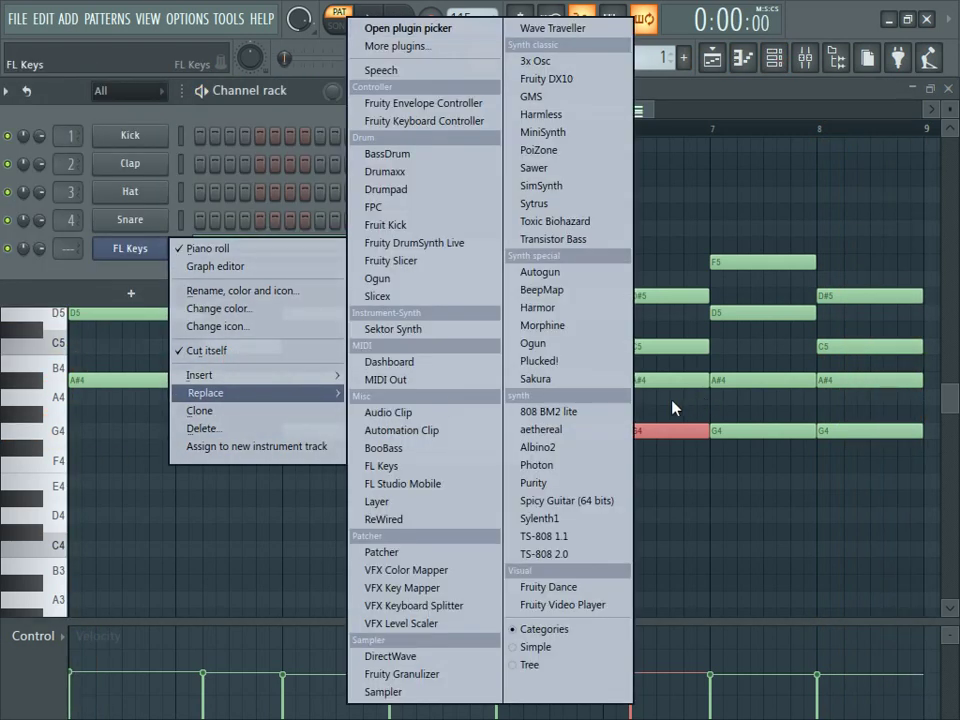
pyautogui.click(558, 326)
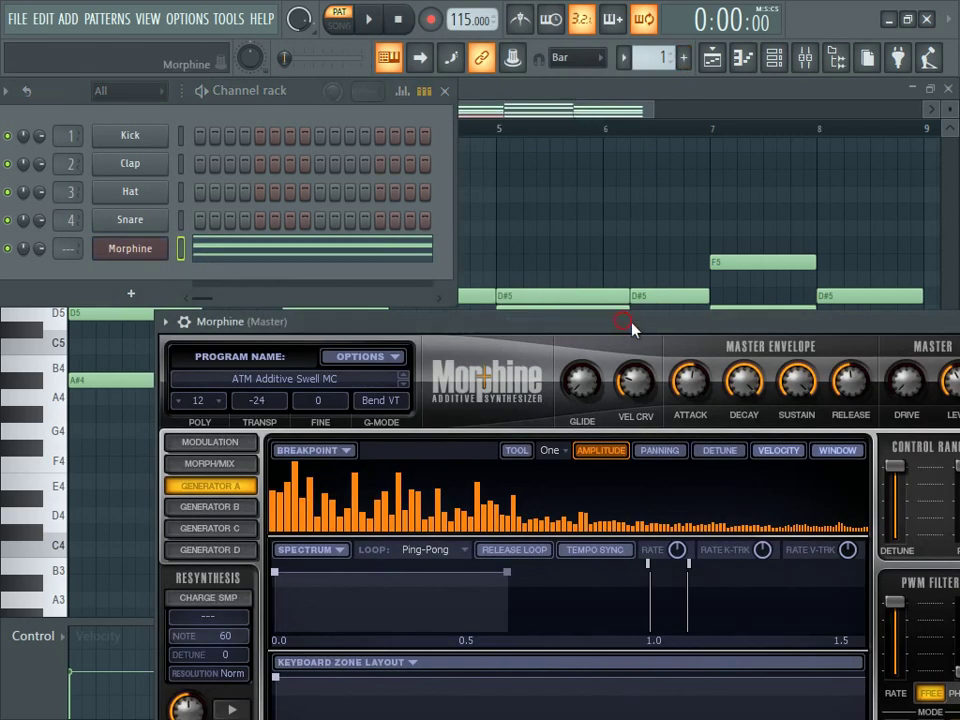
pyautogui.moveTo(660, 320); pyautogui.dragTo(700, 78)
# Step: Load Morphine's KBD Rhodes NUC preset from the Keyboards bank, play the chords with it, and return to the piano roll
pyautogui.click(408, 140)
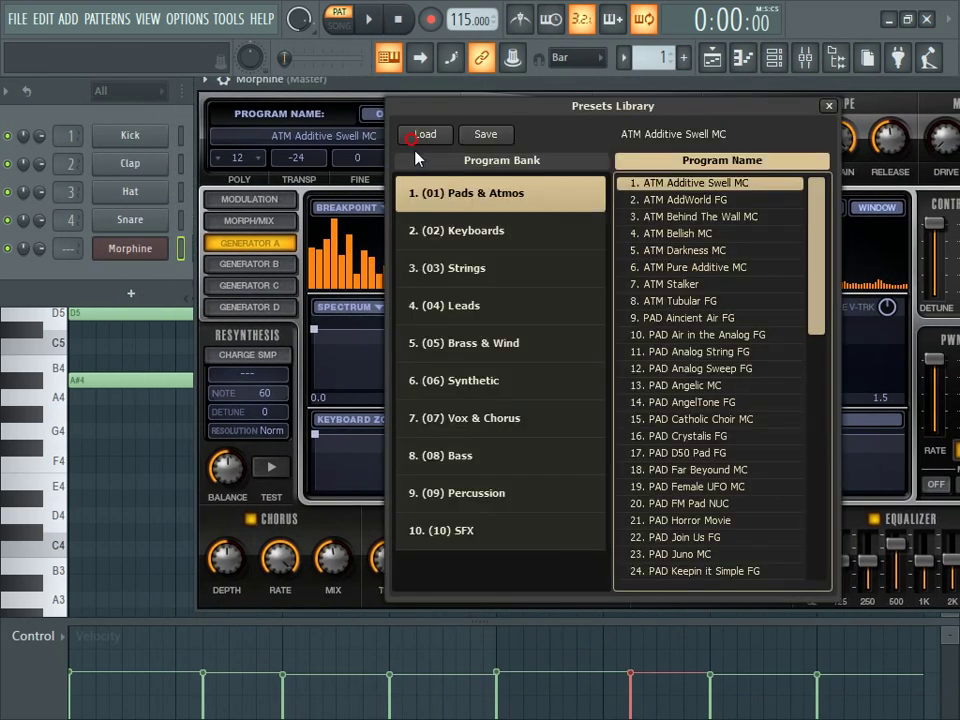
pyautogui.click(499, 230)
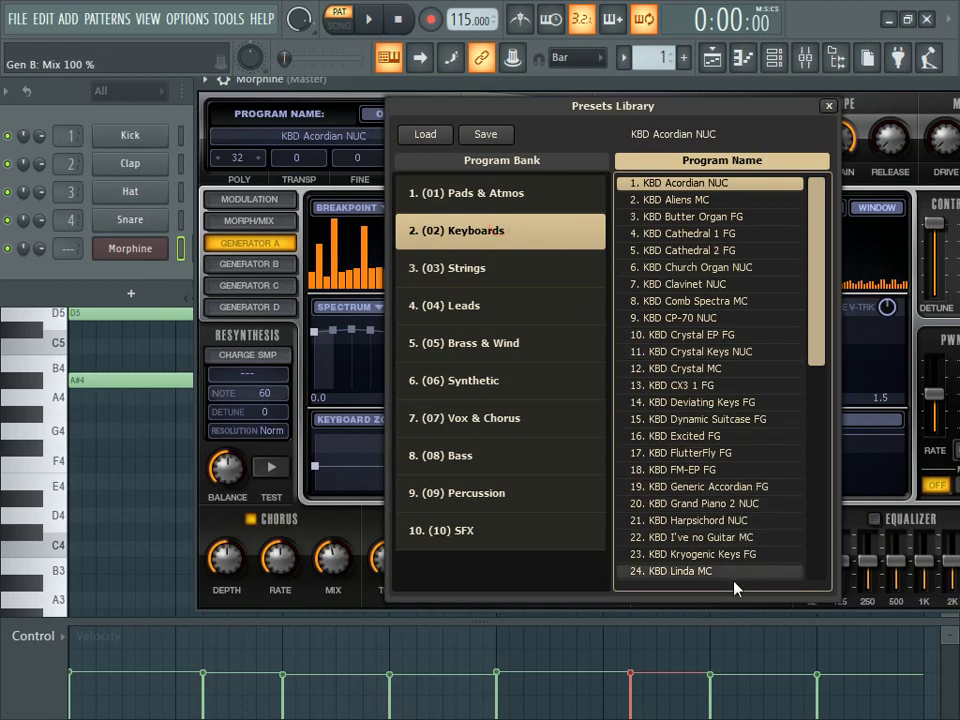
pyautogui.moveTo(816, 330); pyautogui.dragTo(823, 462)
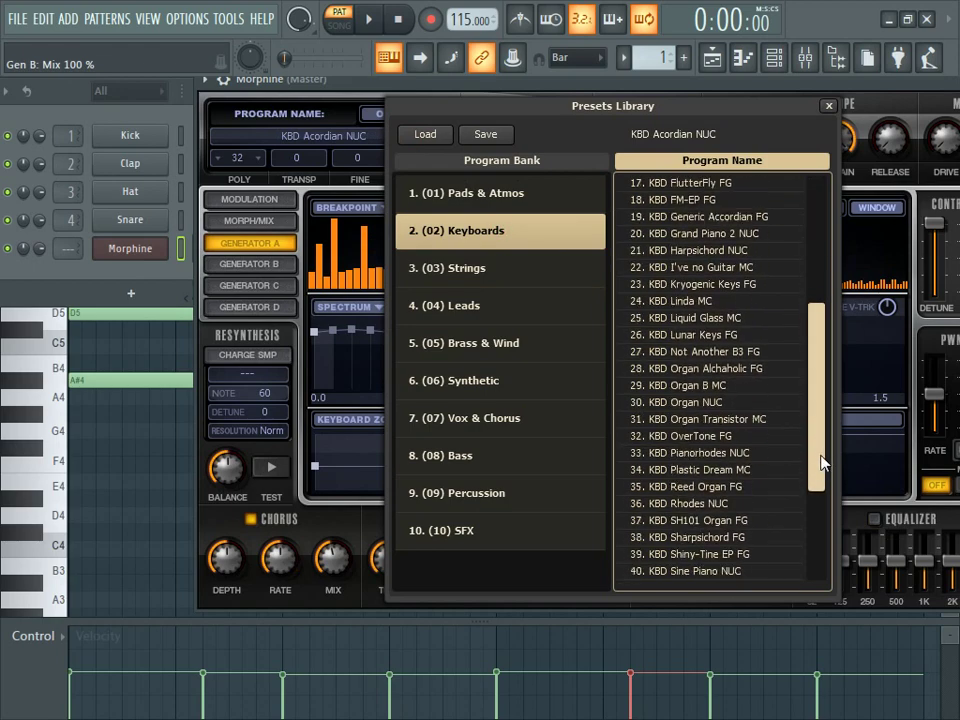
pyautogui.click(735, 503)
pyautogui.press('space')
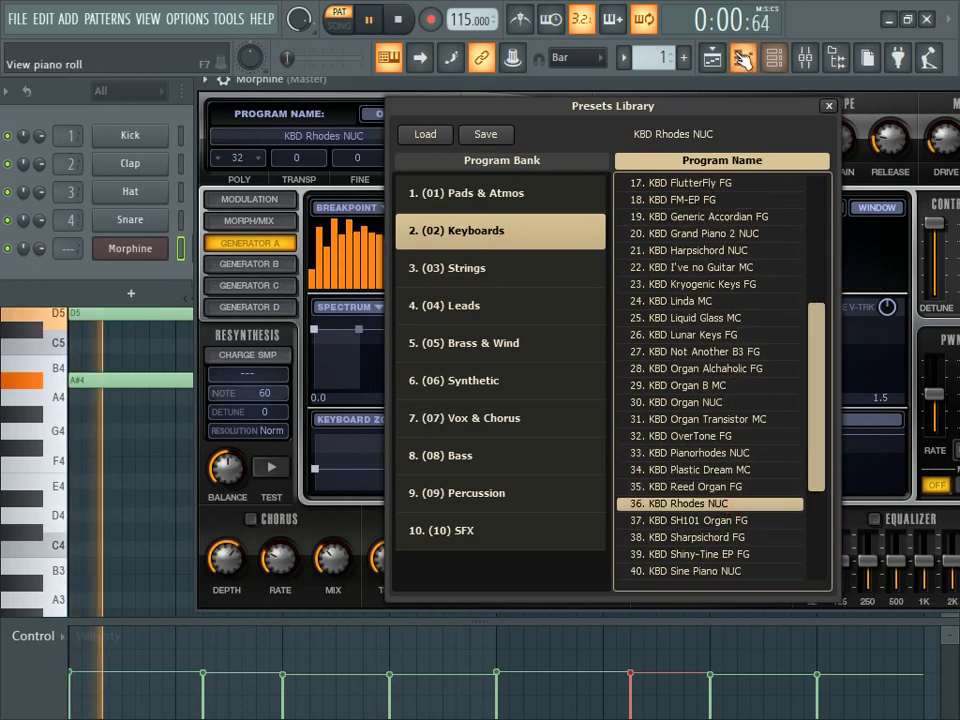
pyautogui.click(748, 58)
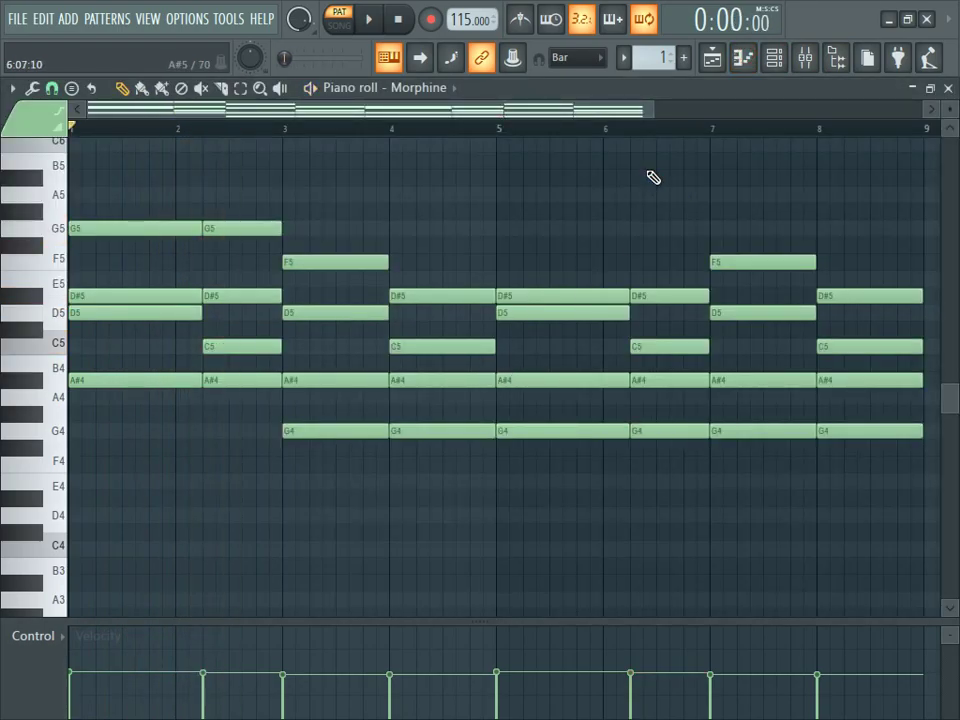
# Step: Strum all the chords with the strumizer and slice off the note tails that extend past the start of bar 9
pyautogui.hotkey('alt', 's')
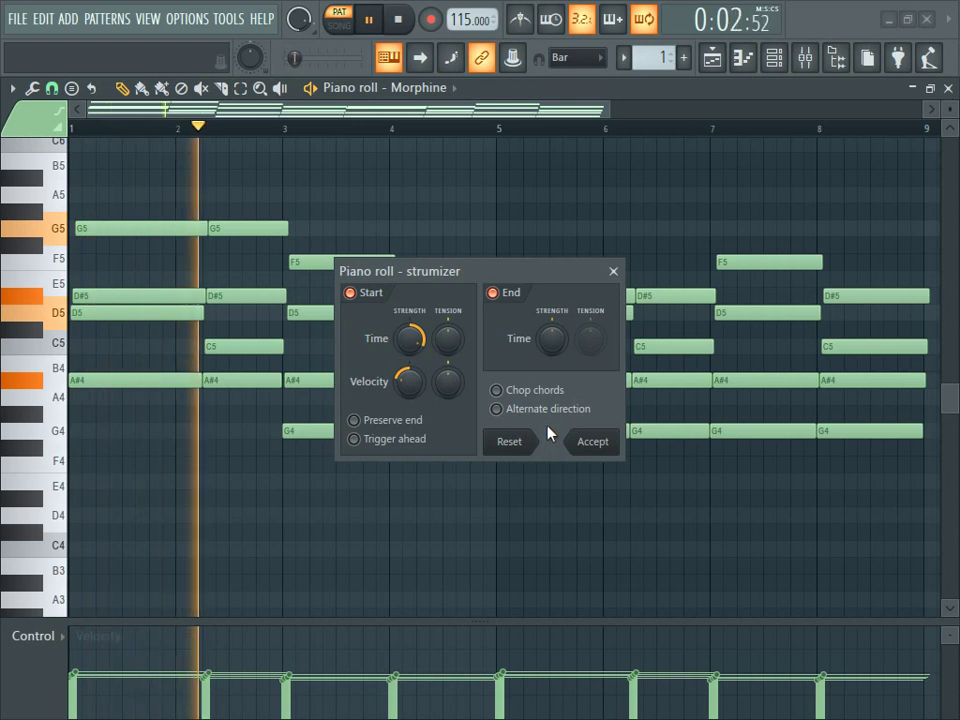
pyautogui.click(605, 447)
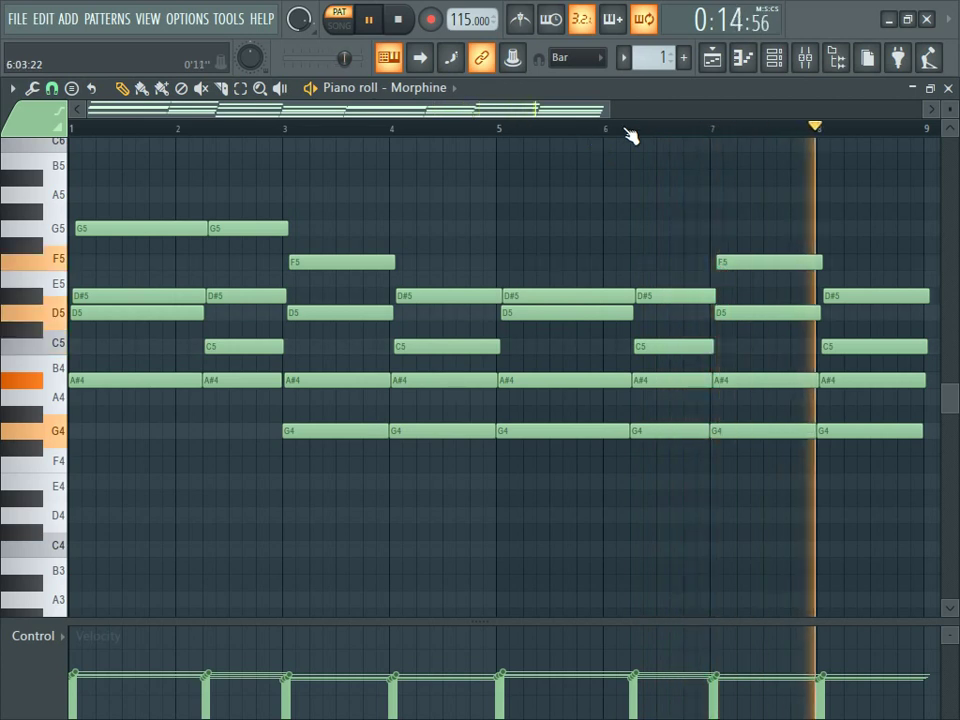
pyautogui.click(220, 88)
pyautogui.moveTo(926, 260); pyautogui.dragTo(926, 486)
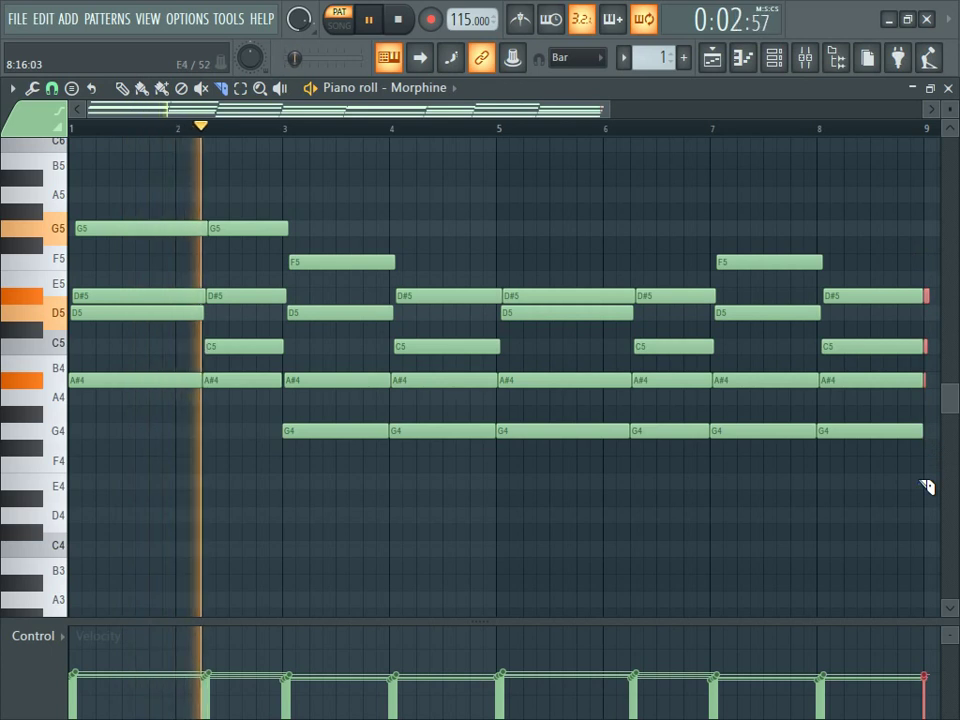
pyautogui.click(122, 89)
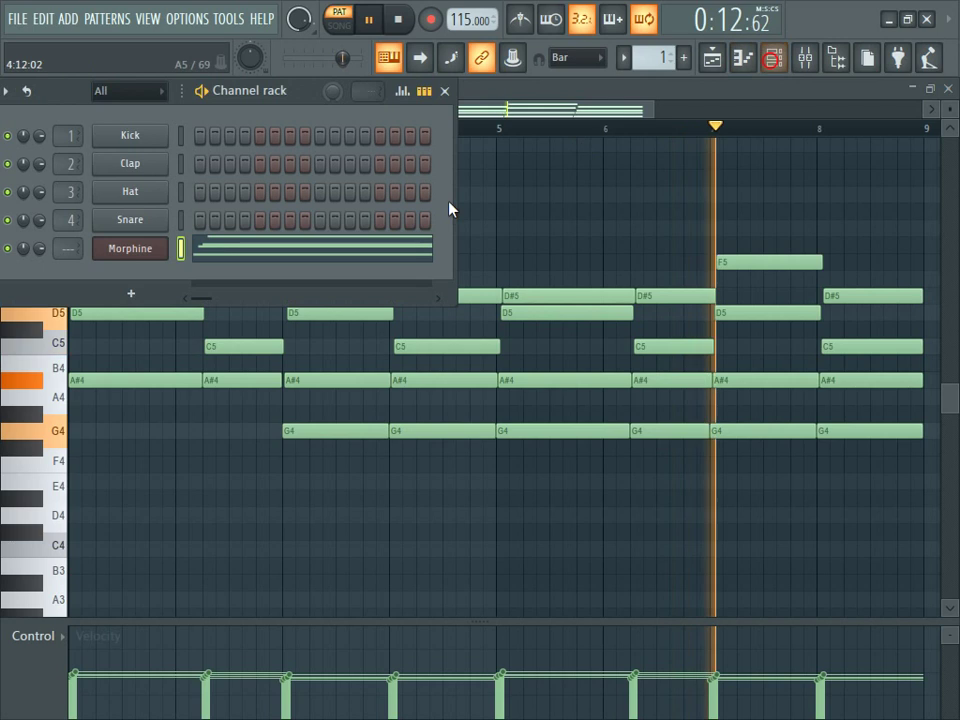
# Step: Route the Morphine channel to mixer insert 12 and name that track after the channel
pyautogui.click(815, 58)
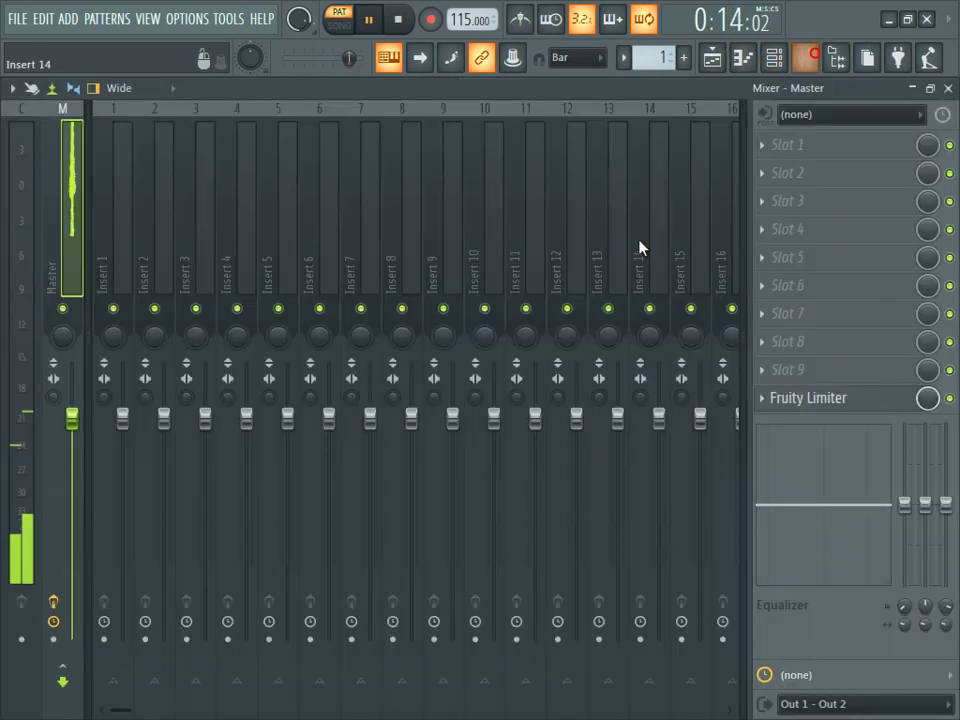
pyautogui.rightClick(586, 252)
pyautogui.moveTo(630, 262)
pyautogui.click(568, 255)
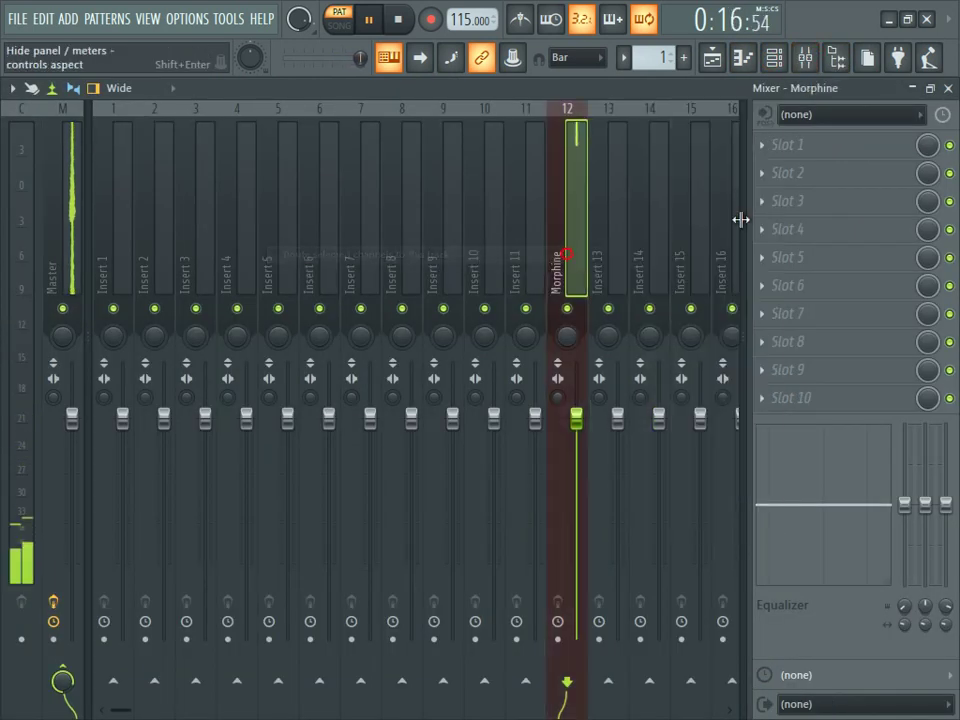
# Step: Add Fruity Compressor to the Morphine track's first slot with threshold -54.1 dB, gain 8.1 dB and attack 78.8 ms, and lower the track's fader
pyautogui.click(785, 152)
pyautogui.moveTo(785, 167)
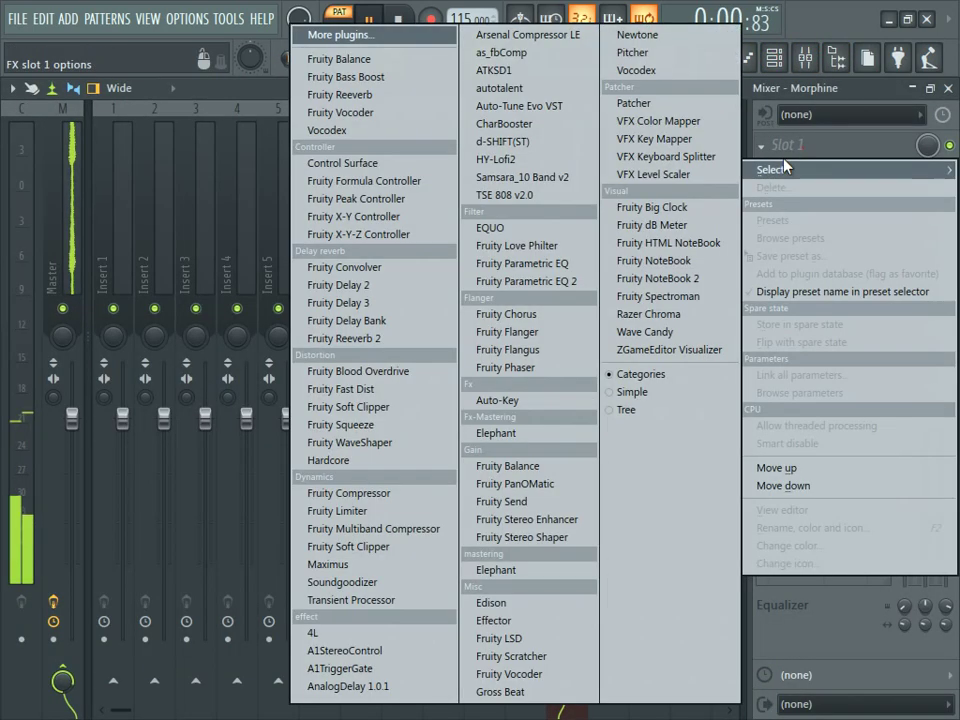
pyautogui.click(400, 493)
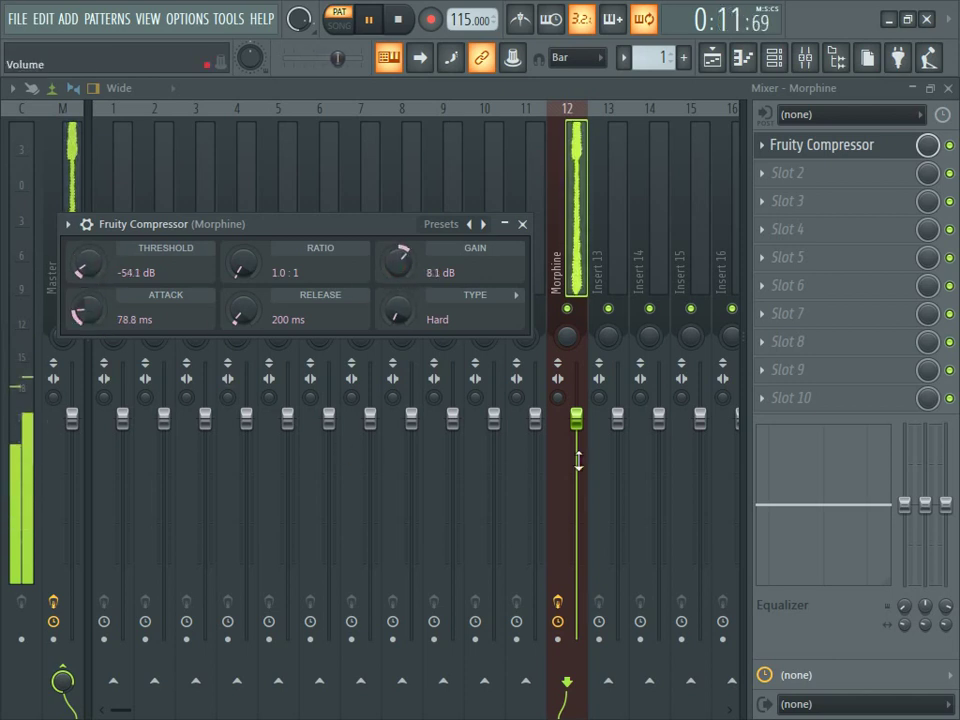
pyautogui.moveTo(578, 460); pyautogui.dragTo(578, 495)
# Step: Delete the Fruity Limiter from slot 10 of the Master track and confirm the deletion
pyautogui.click(74, 215)
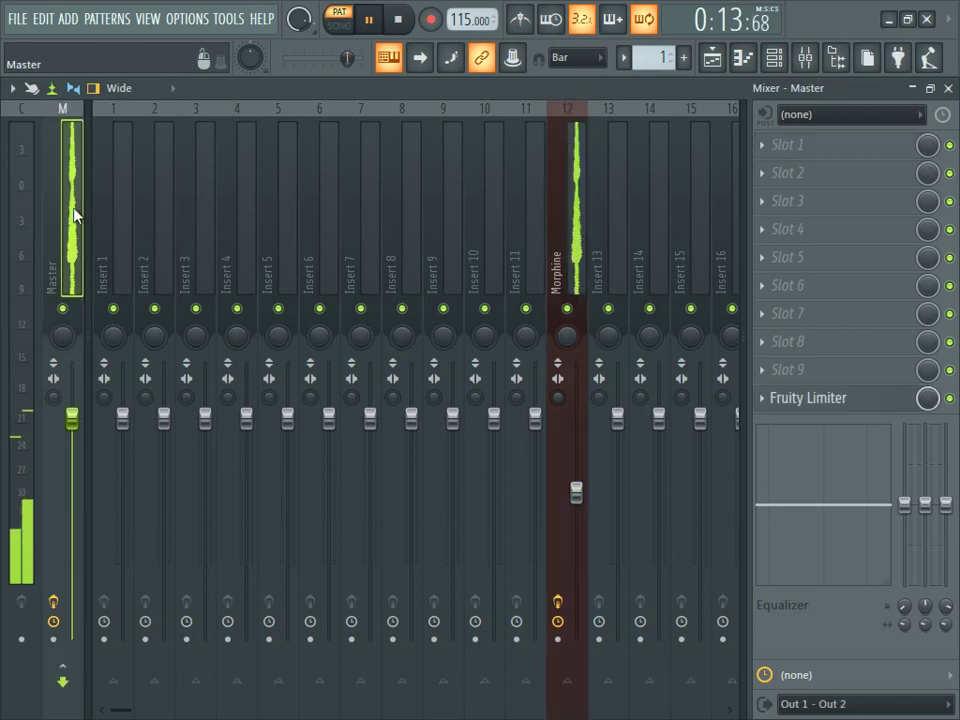
pyautogui.rightClick(765, 398)
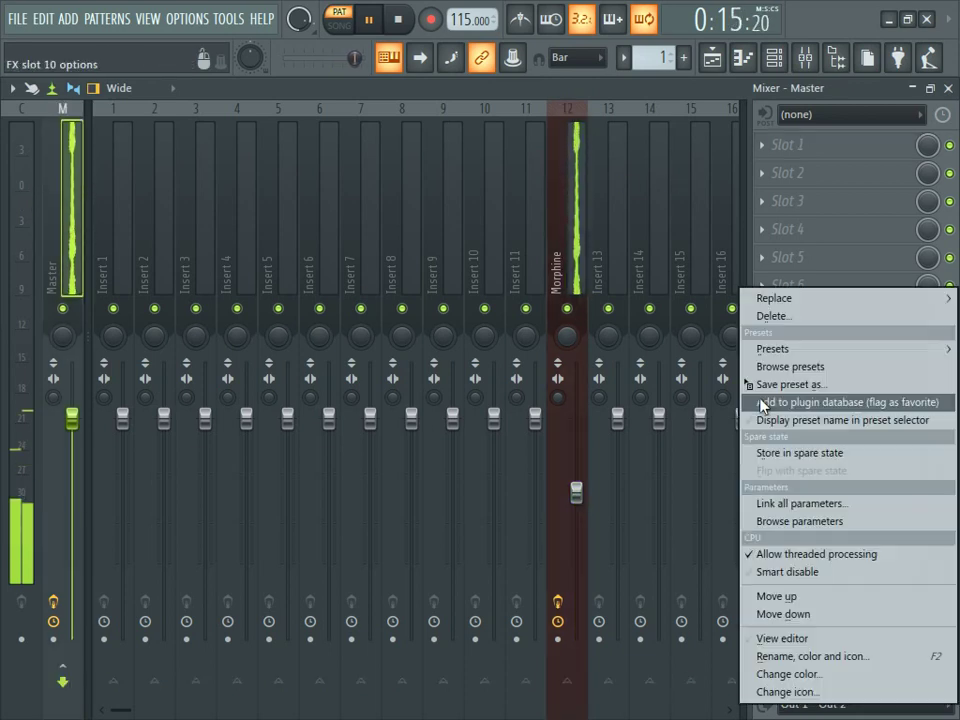
pyautogui.click(788, 318)
pyautogui.click(634, 416)
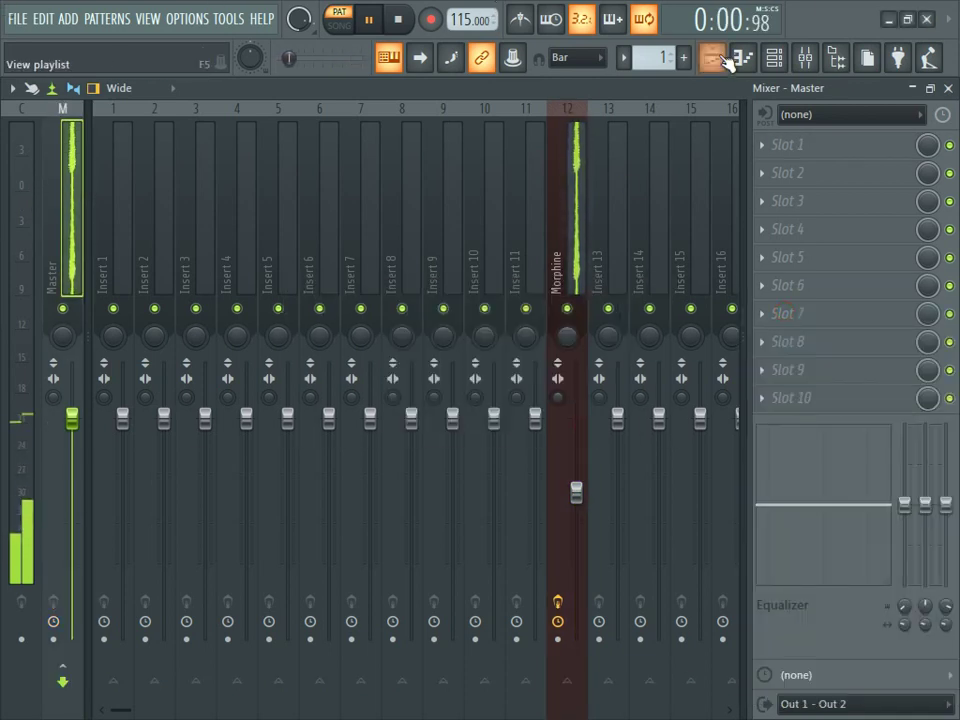
# Step: Narrow the channel rack and place Pattern 1 at bar 1 on Track 1 of the playlist
pyautogui.click(714, 58)
pyautogui.click(776, 60)
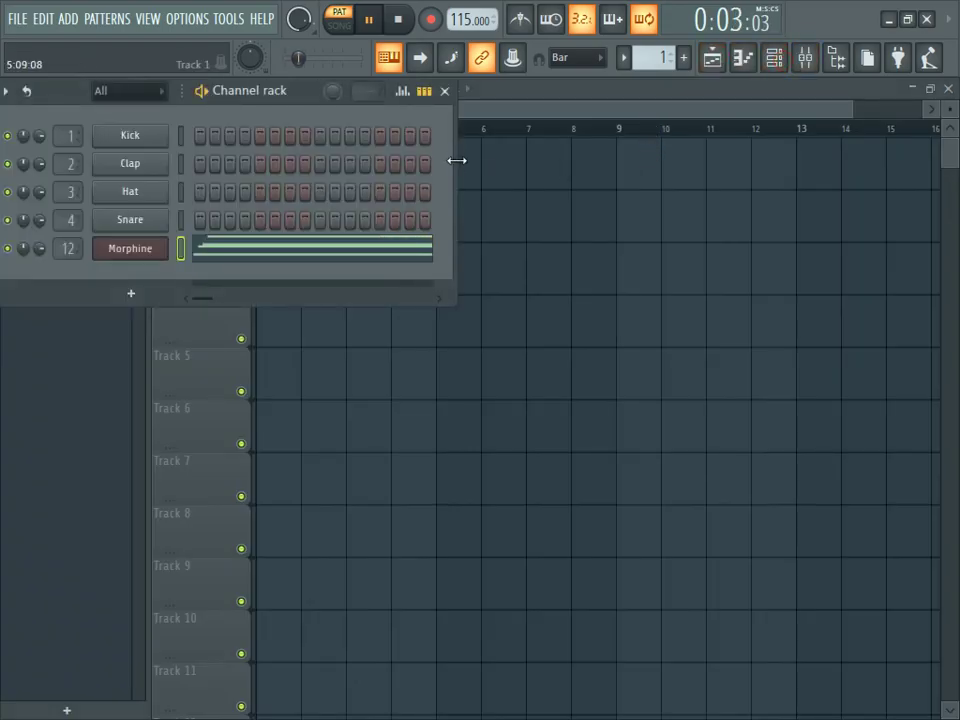
pyautogui.moveTo(457, 149)
pyautogui.mouseDown()
pyautogui.moveTo(634, 165)
pyautogui.moveTo(450, 161)
pyautogui.mouseUp()
pyautogui.click(565, 170)
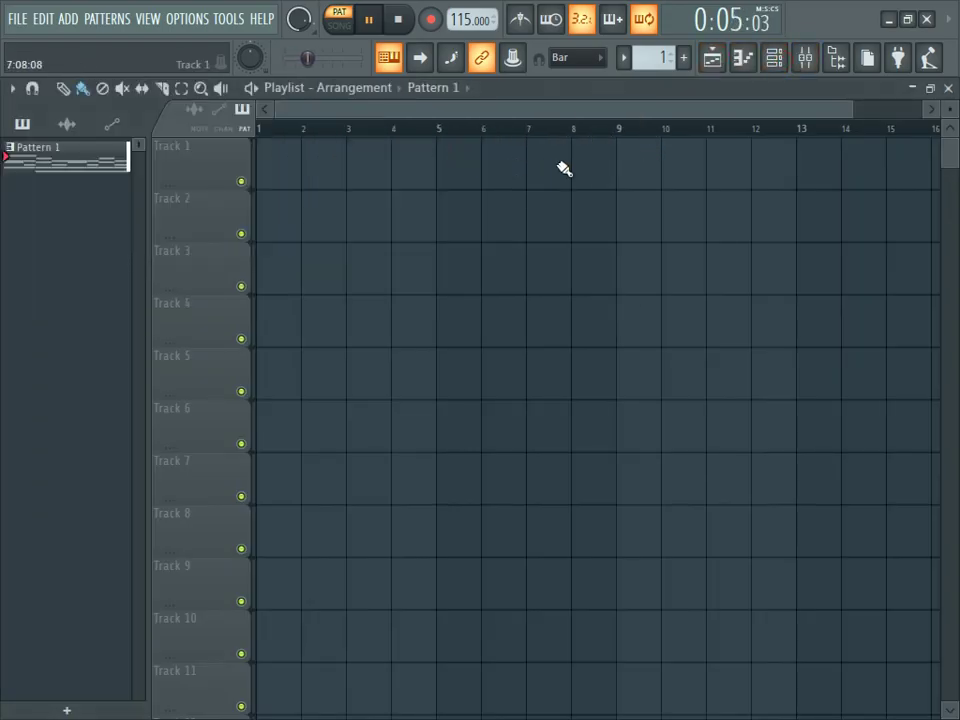
pyautogui.click(293, 170)
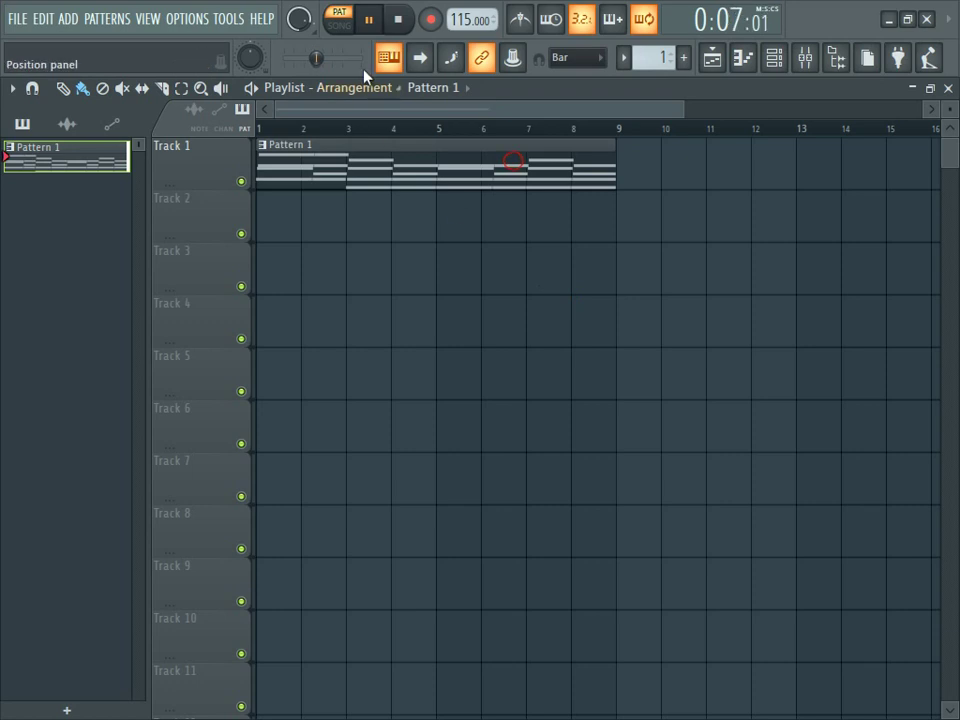
# Step: Create a second pattern in the playlist and name it B
pyautogui.click(90, 708)
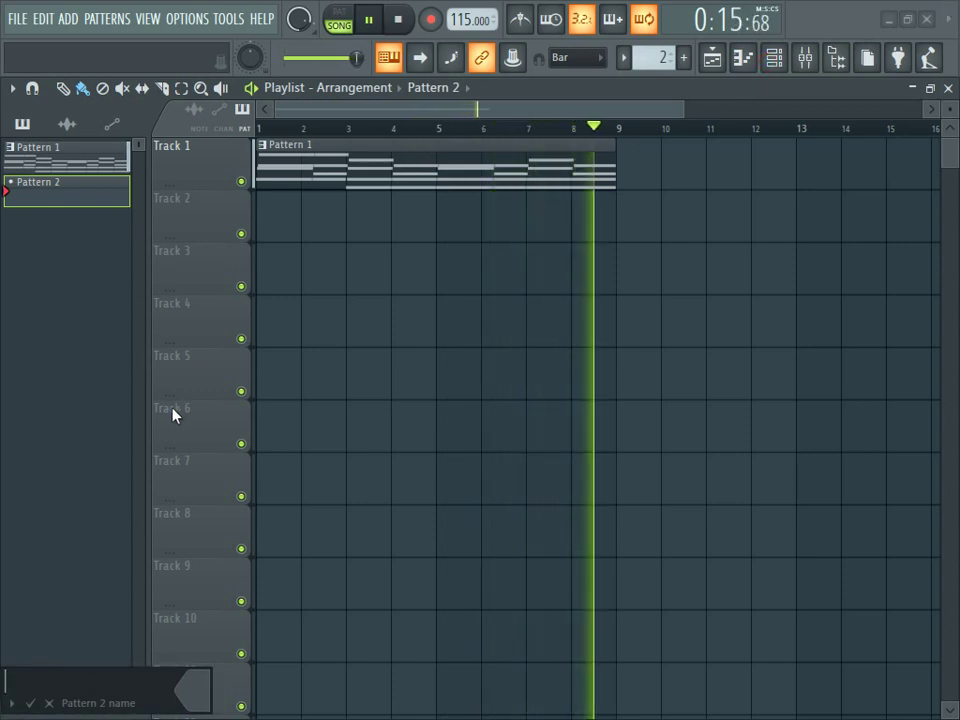
pyautogui.write('B')
pyautogui.press('Return')
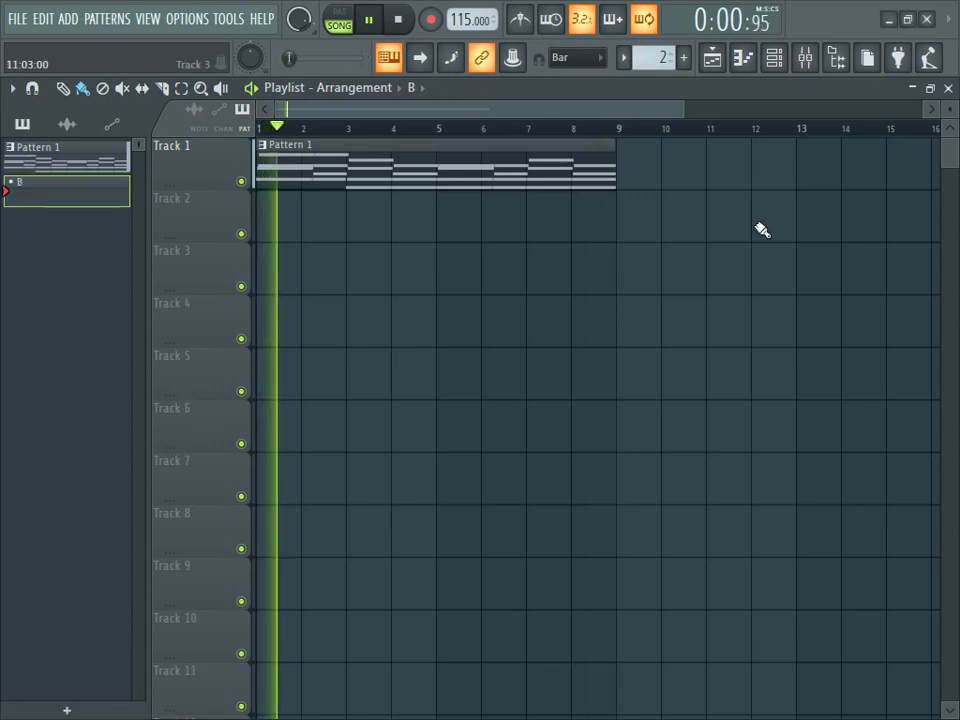
# Step: Show the file browser and place pattern B on Track 2 as a four-bar clip at bar 1, duplicated at bar 5
pyautogui.click(775, 58)
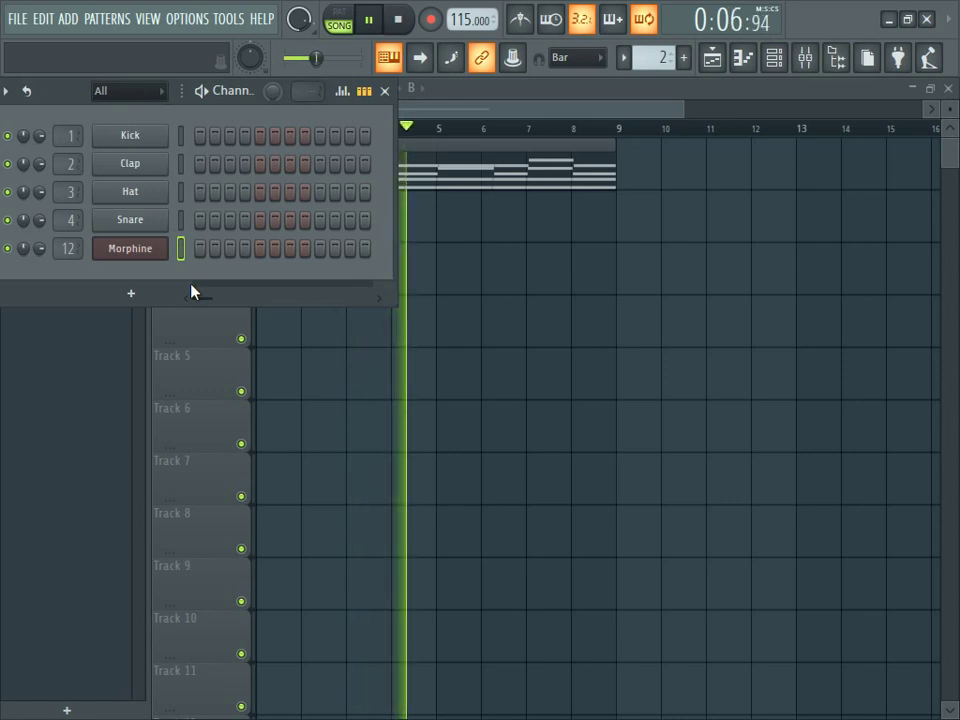
pyautogui.click(837, 60)
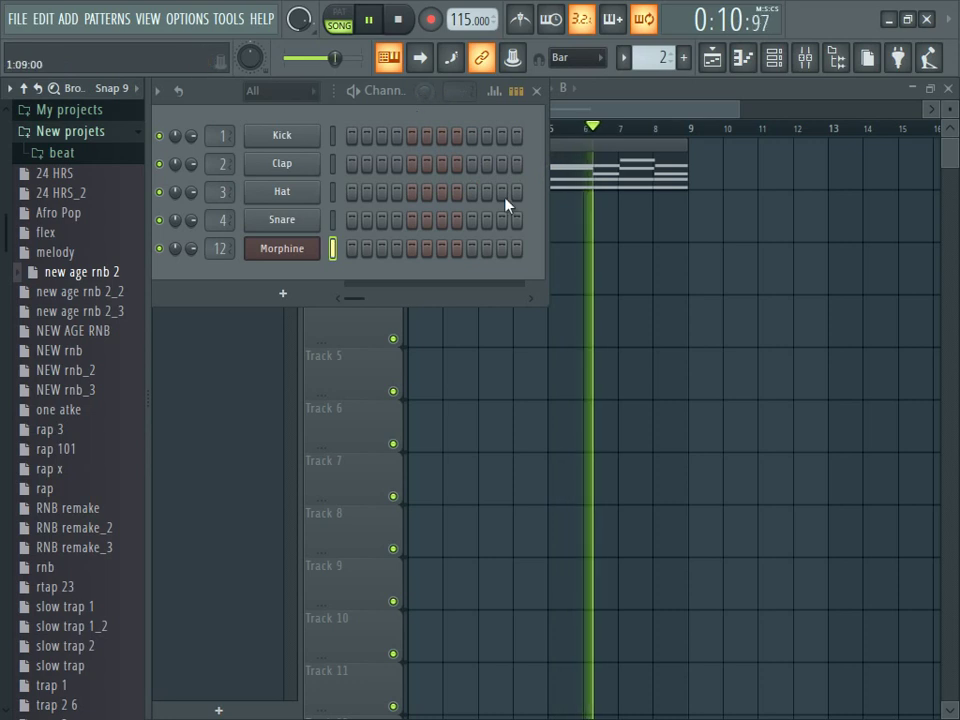
pyautogui.press('F6')
pyautogui.click(424, 224)
pyautogui.moveTo(437, 208); pyautogui.dragTo(543, 227)
pyautogui.hotkey('ctrl', 'b')
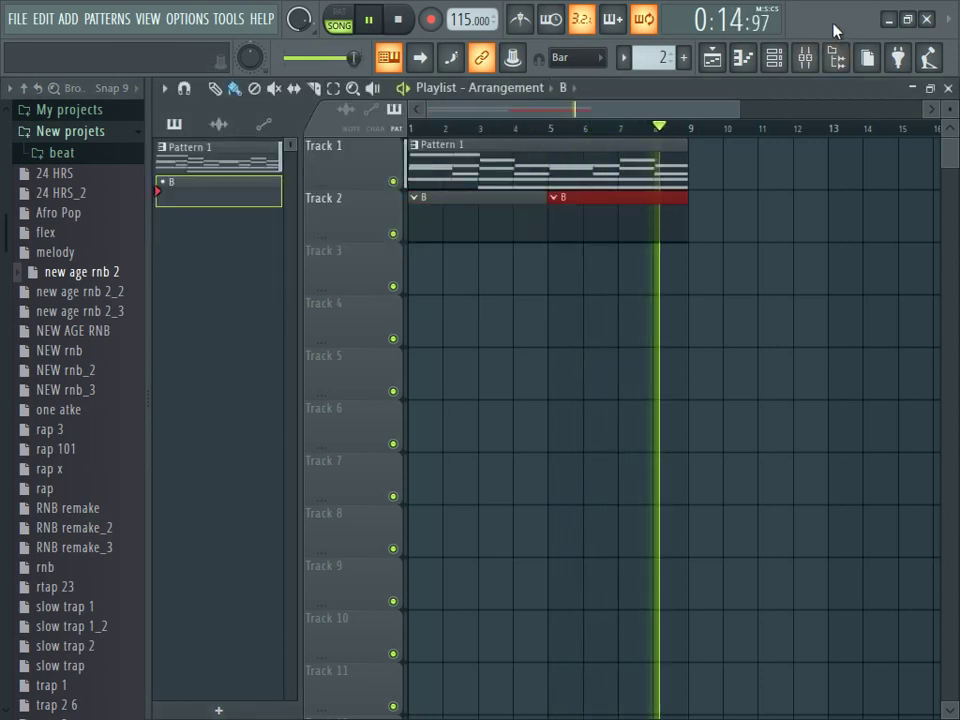
# Step: Load the Kick 1 sample from the Travis drum kit's Kick folder in packs onto the Kick channel
pyautogui.click(774, 57)
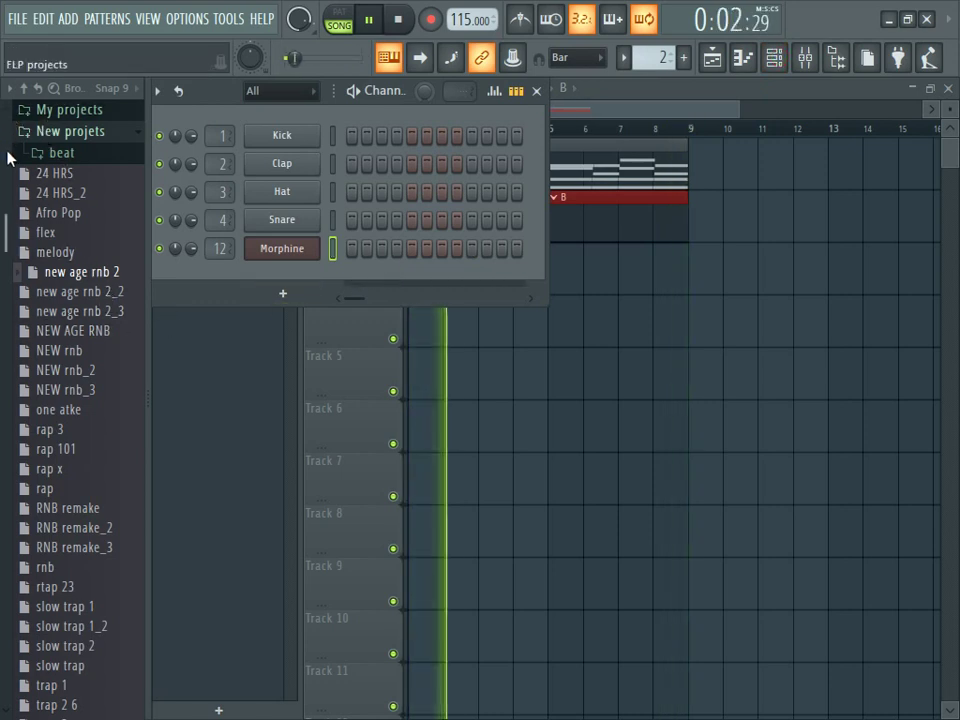
pyautogui.scroll(3, 62, 311)
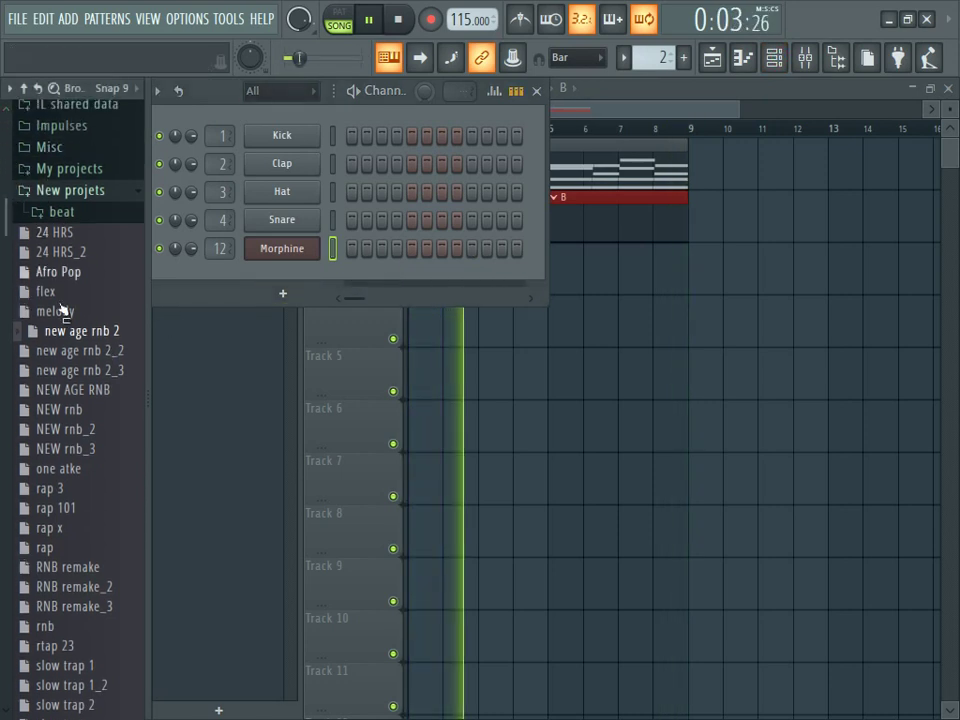
pyautogui.click(21, 89)
pyautogui.click(75, 522)
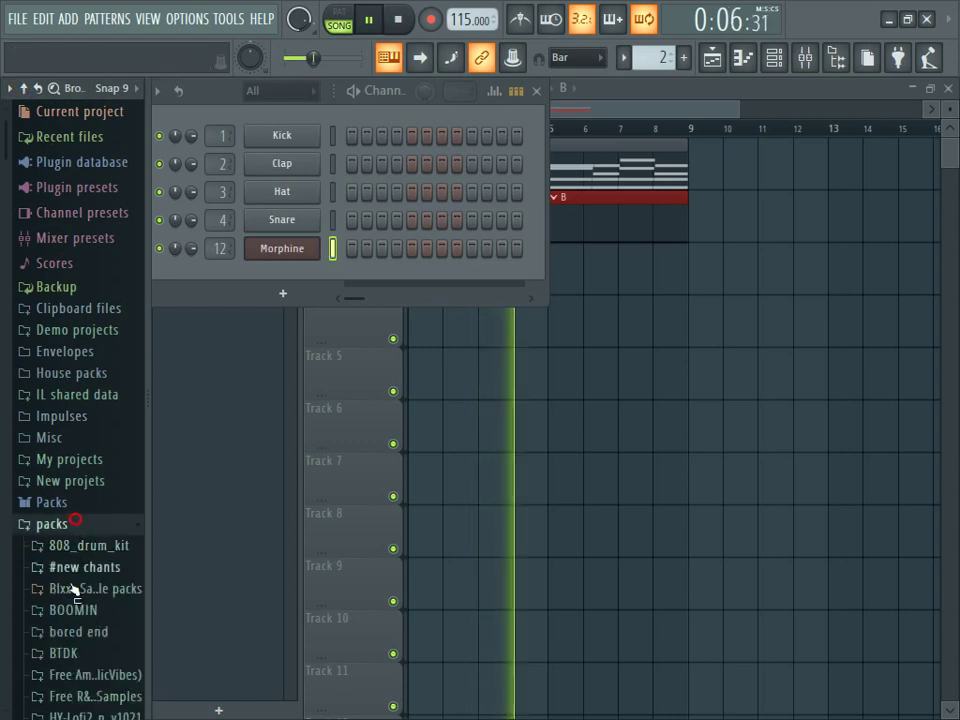
pyautogui.scroll(-5, 5, 712)
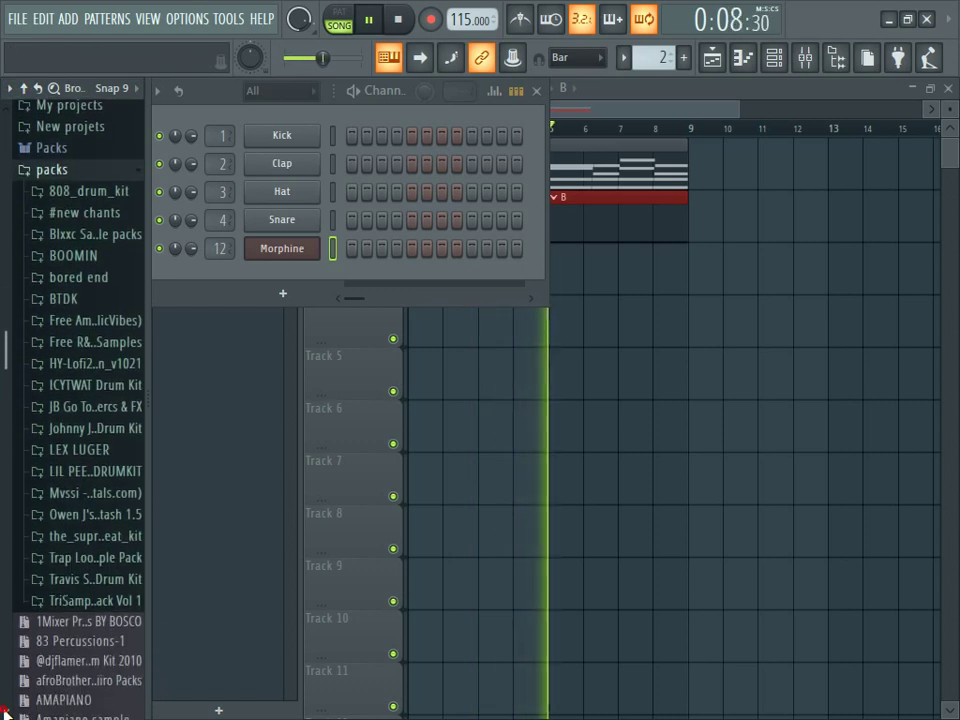
pyautogui.click(92, 579)
pyautogui.click(88, 646)
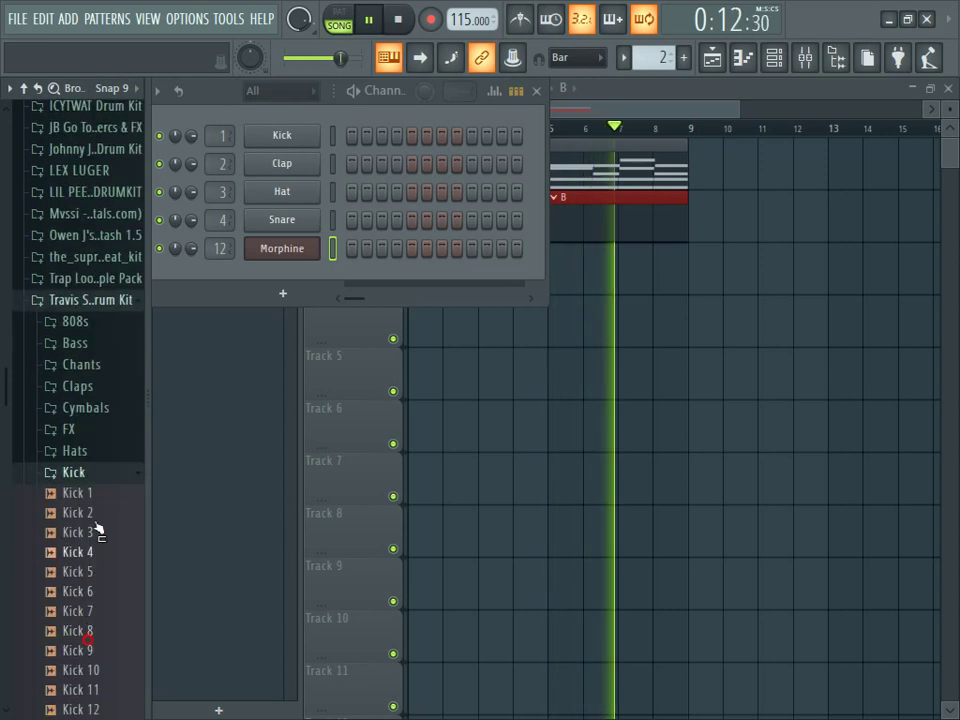
pyautogui.moveTo(85, 503); pyautogui.dragTo(300, 145)
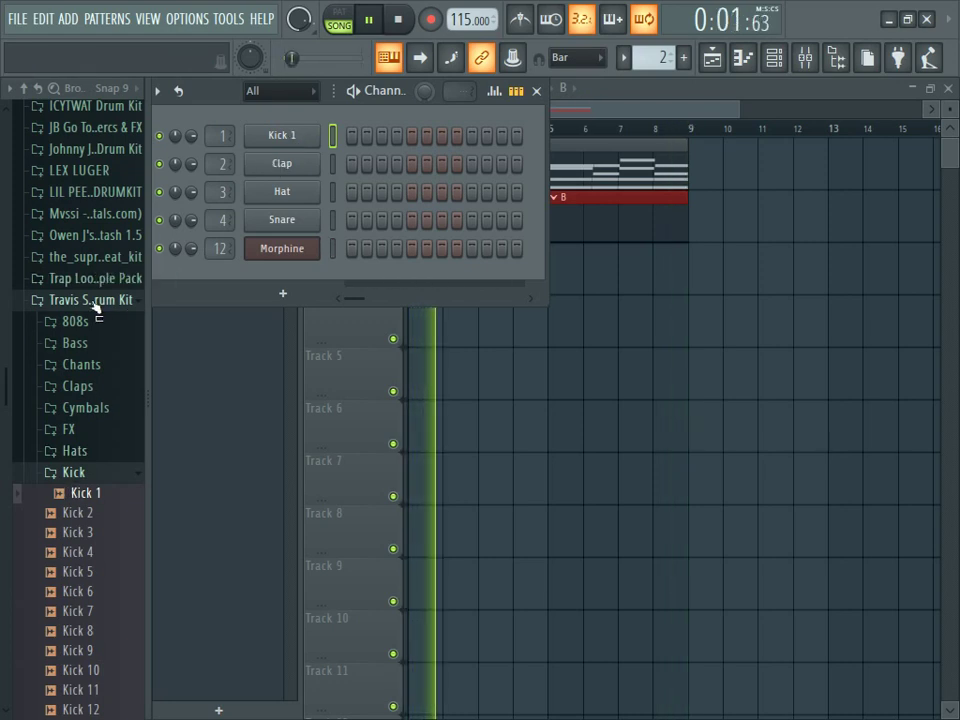
# Step: Load the Snap_02 sample from the LEX LUGER pack's Snaps folder onto the Snare channel
pyautogui.click(100, 171)
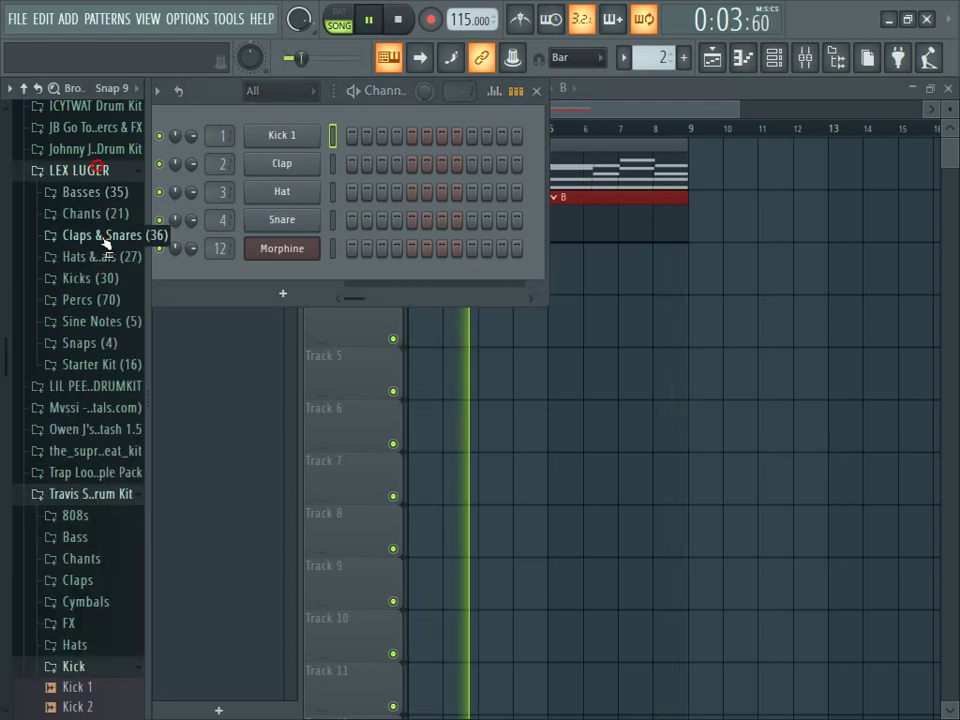
pyautogui.click(88, 343)
pyautogui.click(100, 383)
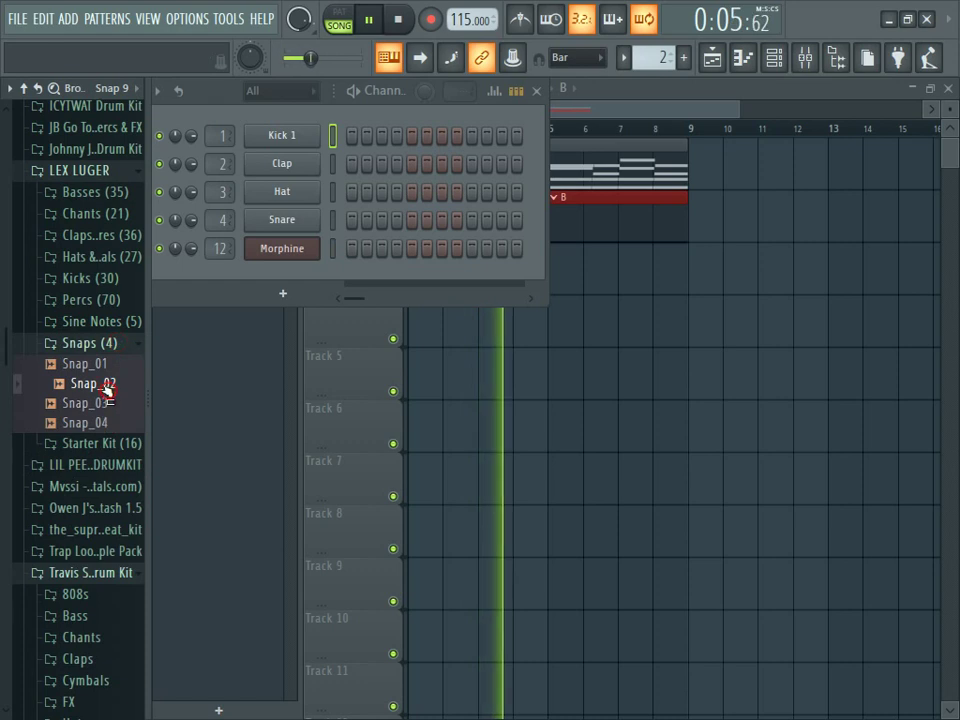
pyautogui.moveTo(413, 210); pyautogui.dragTo(303, 232)
# Step: In Snap_02's piano roll, place a two-beat C5 note on beat 3 of each of bars 1 to 4
pyautogui.rightClick(310, 219)
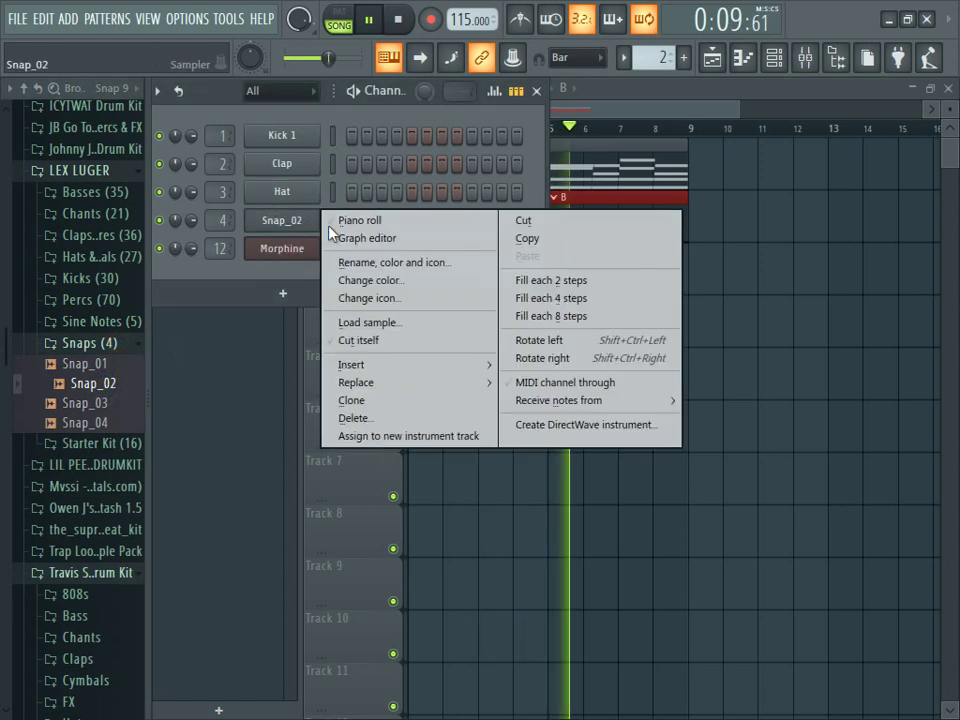
pyautogui.click(348, 221)
pyautogui.moveTo(364, 347); pyautogui.dragTo(275, 336)
pyautogui.press('space')
pyautogui.moveTo(349, 346); pyautogui.dragTo(307, 346)
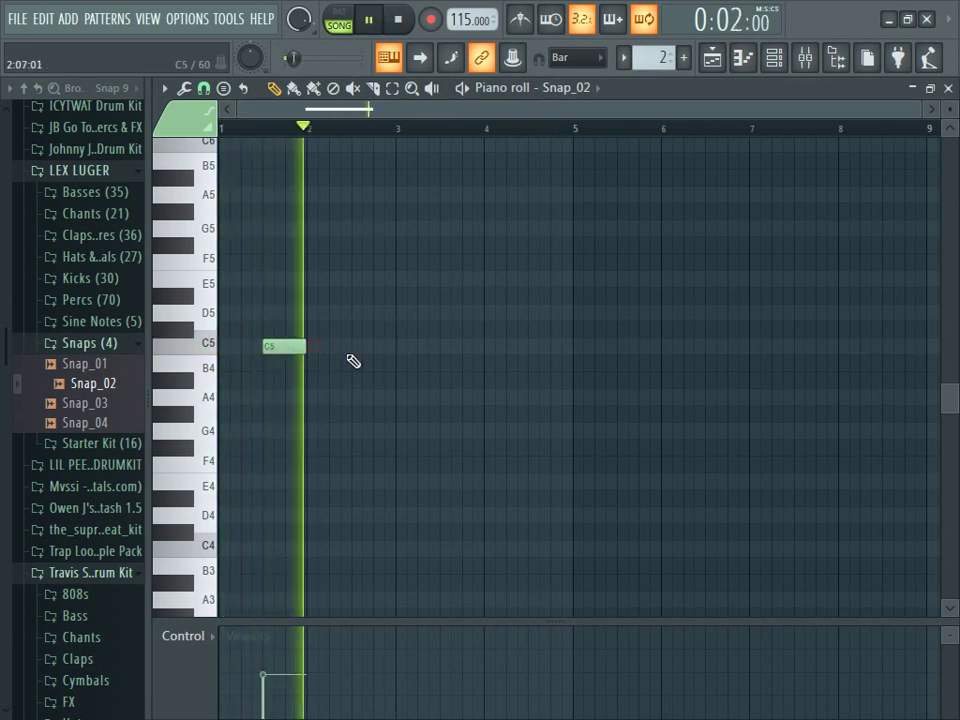
pyautogui.click(362, 346)
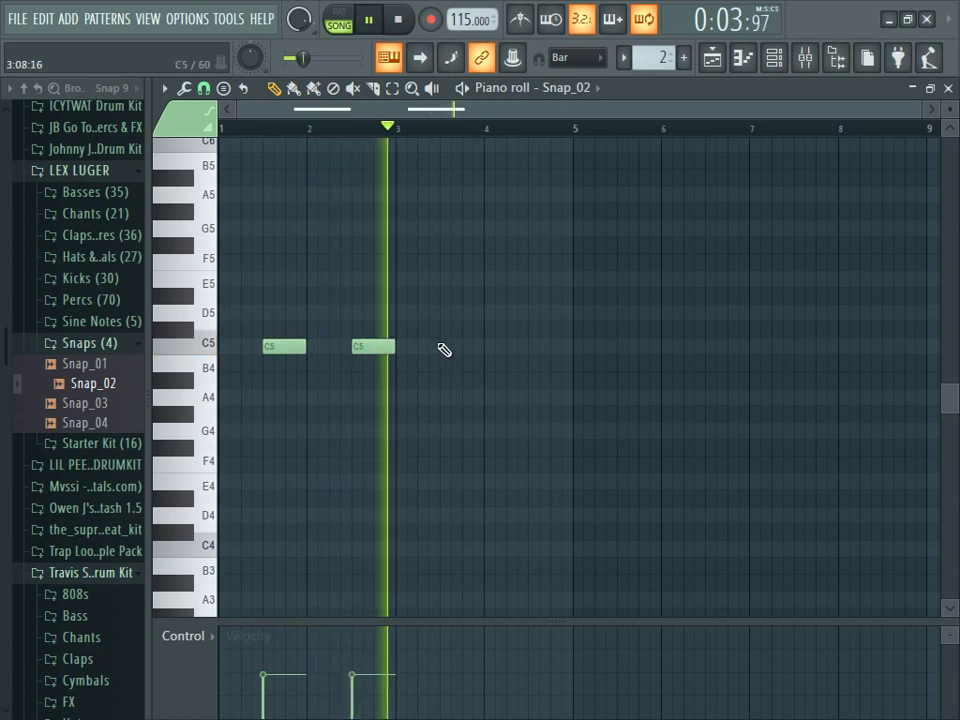
pyautogui.click(445, 347)
pyautogui.click(534, 347)
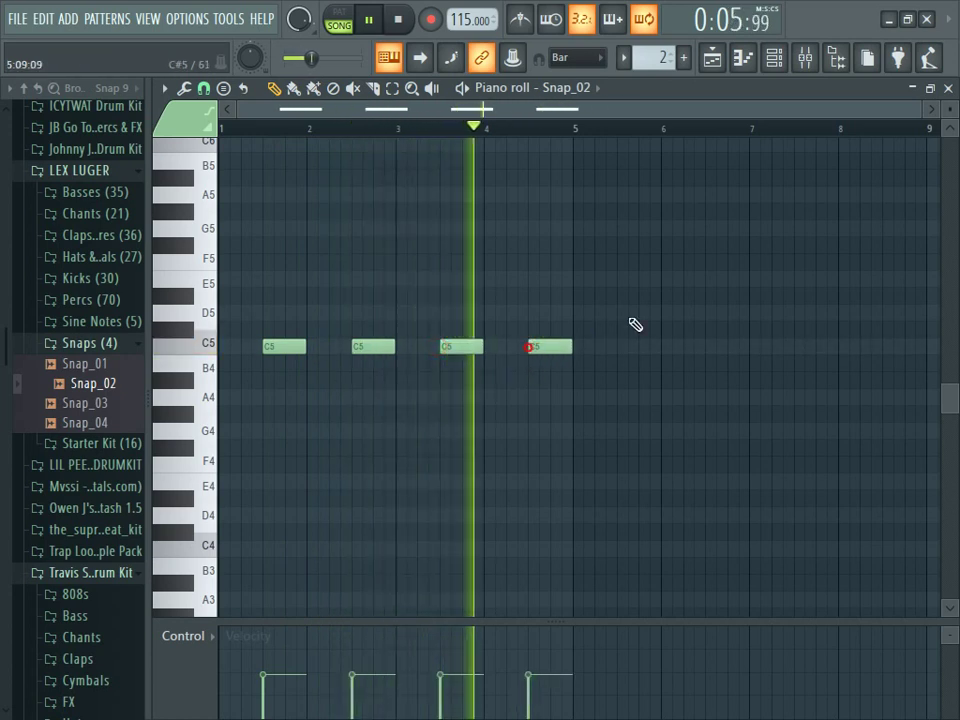
# Step: Shorten all four snap notes to one beat, raise their velocities evenly and play the result
pyautogui.moveTo(645, 289); pyautogui.dragTo(281, 411)
pyautogui.moveTo(317, 345); pyautogui.dragTo(281, 364)
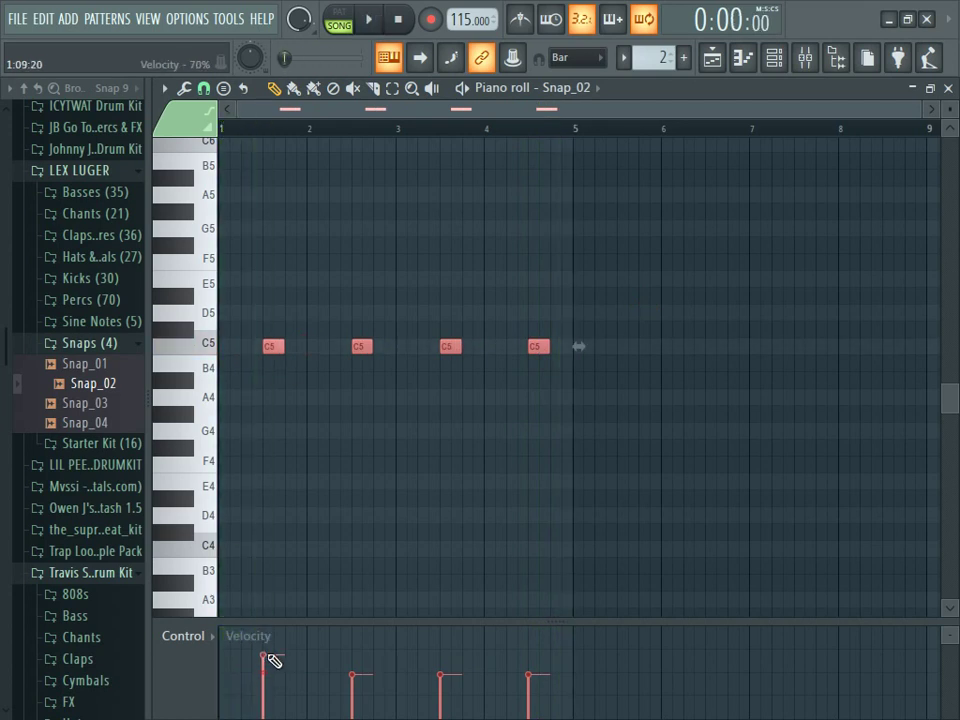
pyautogui.press('space')
pyautogui.click(360, 349)
pyautogui.moveTo(455, 349); pyautogui.dragTo(448, 347)
pyautogui.click(531, 348)
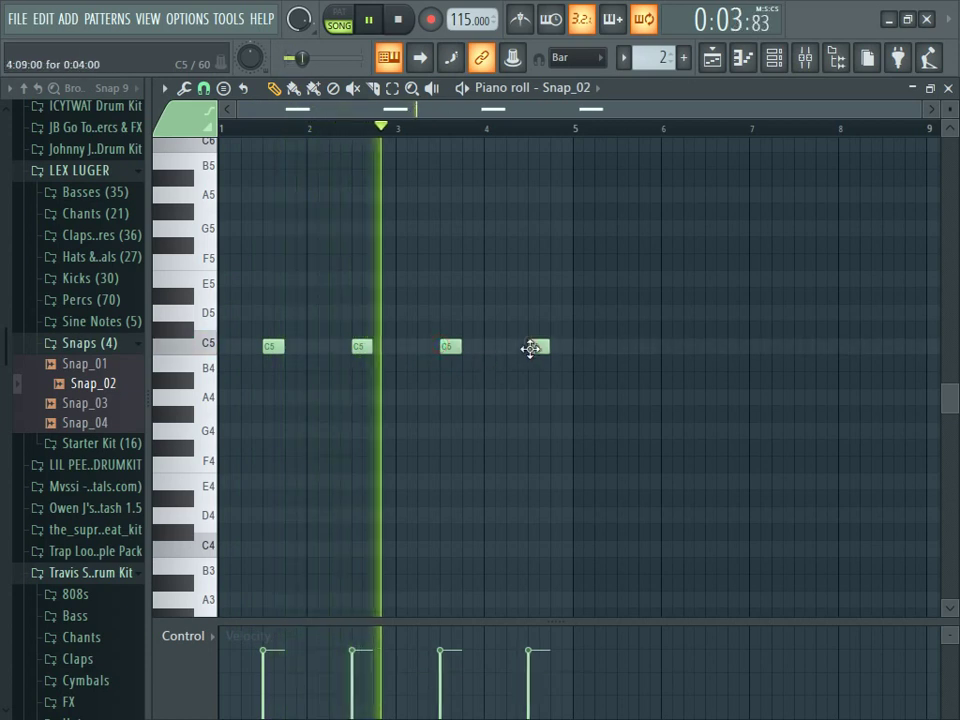
# Step: Return to the channel rack and open the Percs folder of the Travis drum kit in the sample browser
pyautogui.click(781, 60)
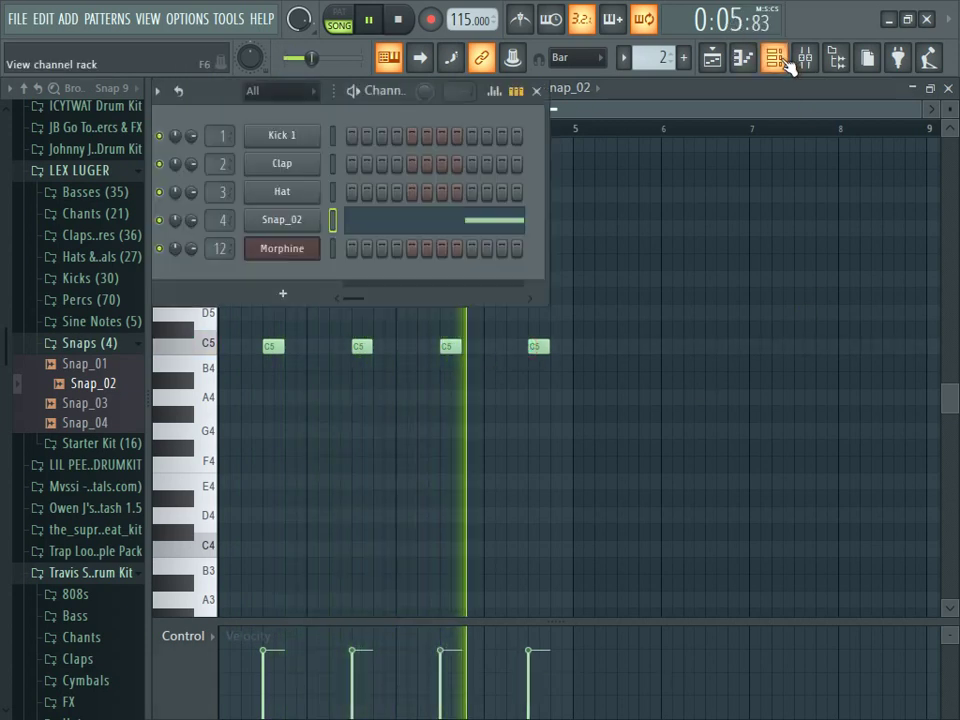
pyautogui.click(95, 343)
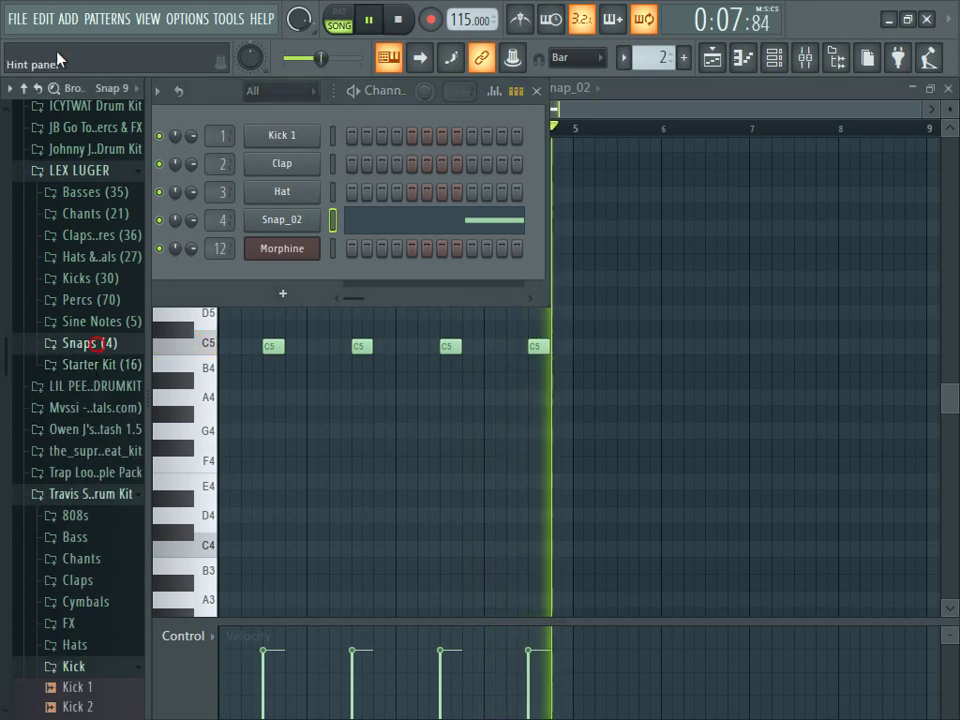
pyautogui.scroll(4, 4, 115)
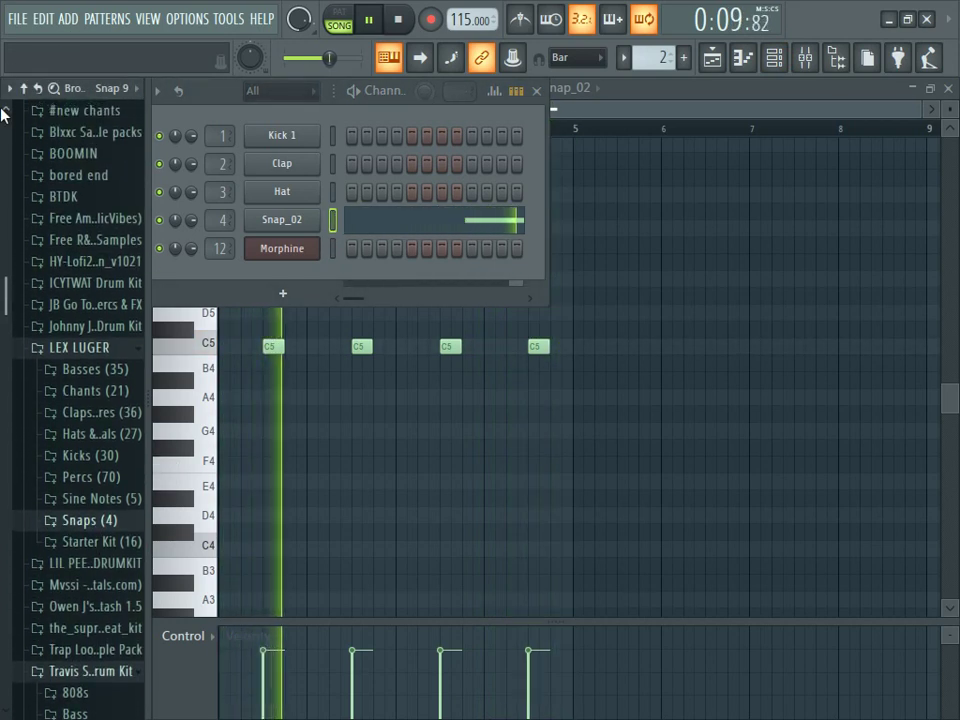
pyautogui.scroll(2, 4, 115)
pyautogui.moveTo(9, 274); pyautogui.dragTo(48, 440)
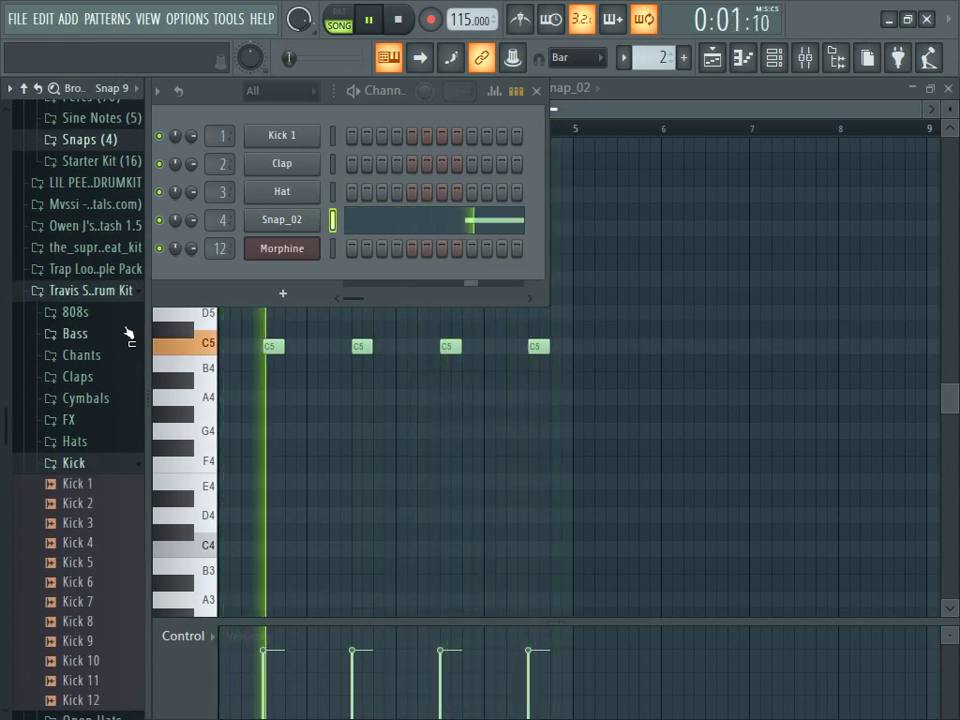
pyautogui.click(96, 465)
pyautogui.click(110, 507)
# Step: Audition the first percussion samples and load Perc 5 onto the Hat channel
pyautogui.click(94, 526)
pyautogui.click(94, 547)
pyautogui.click(90, 566)
pyautogui.click(84, 585)
pyautogui.click(86, 605)
pyautogui.click(88, 623)
pyautogui.click(92, 588)
pyautogui.click(94, 566)
pyautogui.click(88, 588)
pyautogui.moveTo(88, 605); pyautogui.dragTo(318, 189)
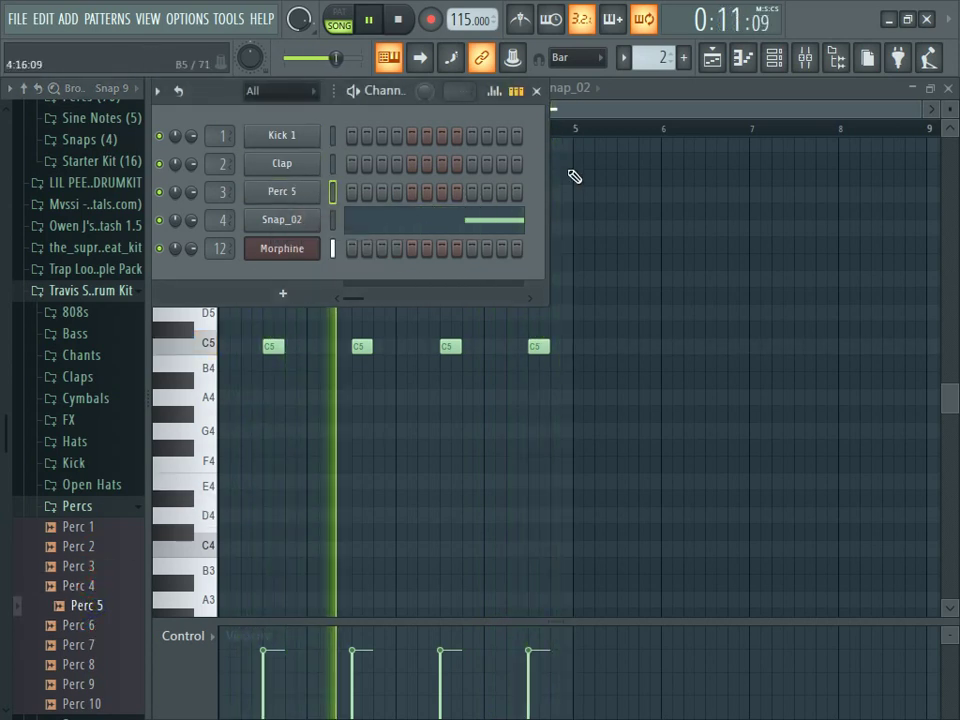
# Step: Widen the channel rack, place Perc 5 hits on step 15 of bar 1 and step 3 of bar 2, and play them back
pyautogui.moveTo(550, 165); pyautogui.dragTo(955, 186)
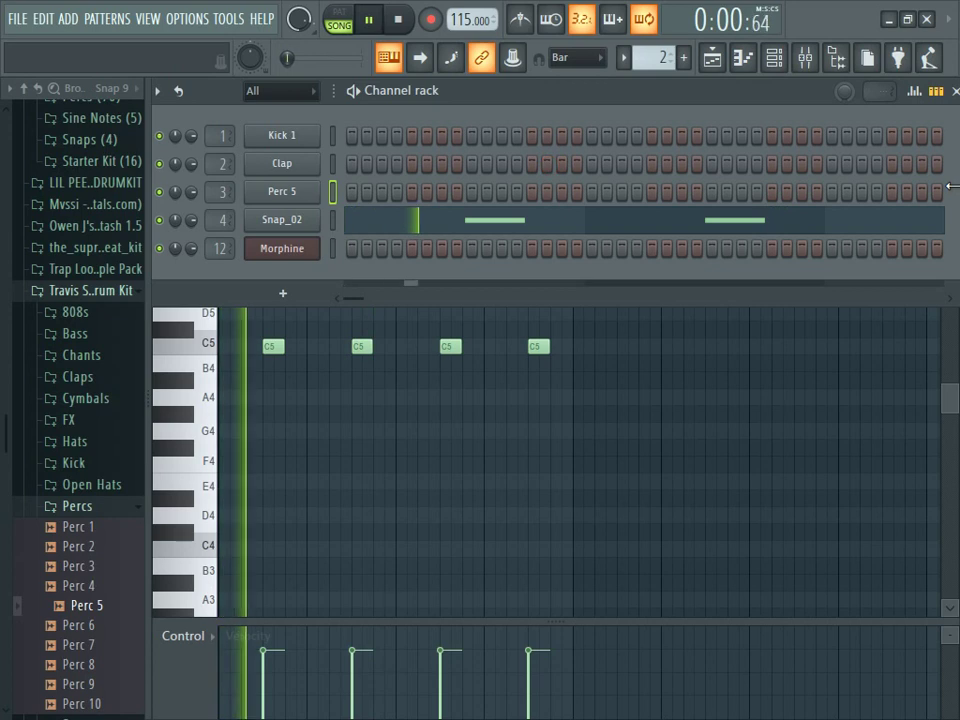
pyautogui.press('space')
pyautogui.press('space')
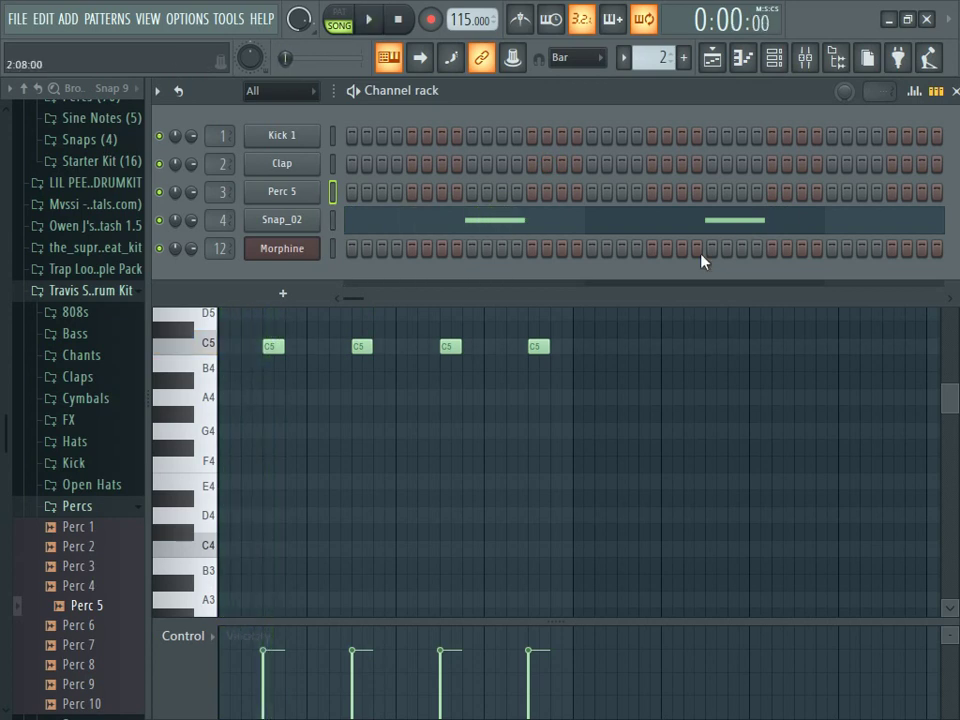
pyautogui.press('space')
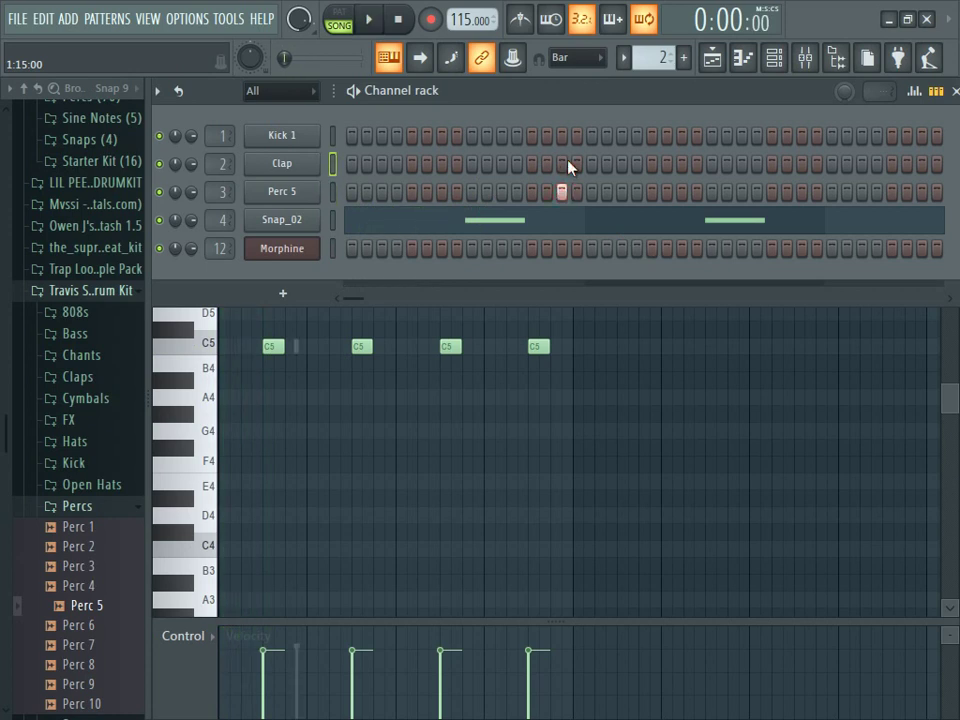
pyautogui.click(622, 192)
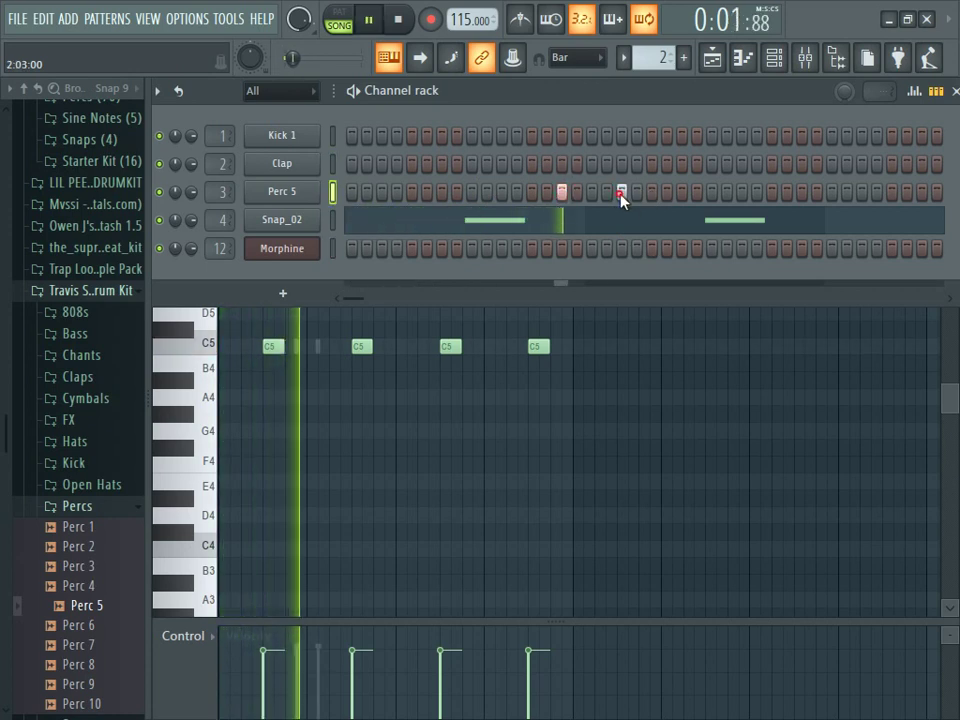
pyautogui.moveTo(737, 99); pyautogui.dragTo(703, 98)
pyautogui.press('space')
pyautogui.press('space')
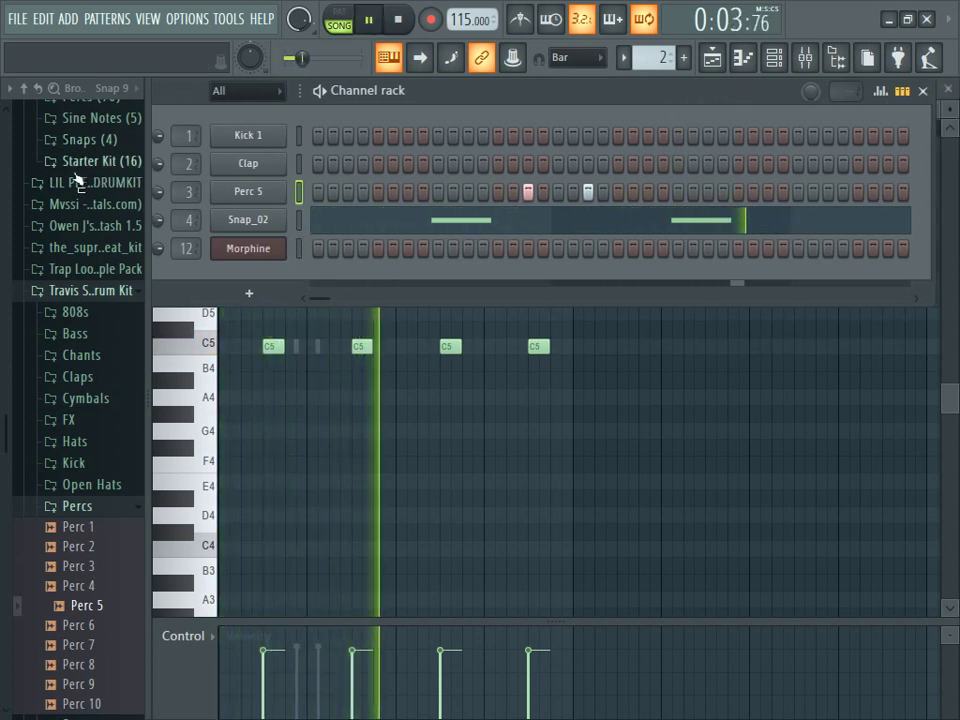
pyautogui.click(79, 297)
pyautogui.scroll(1, 6, 118)
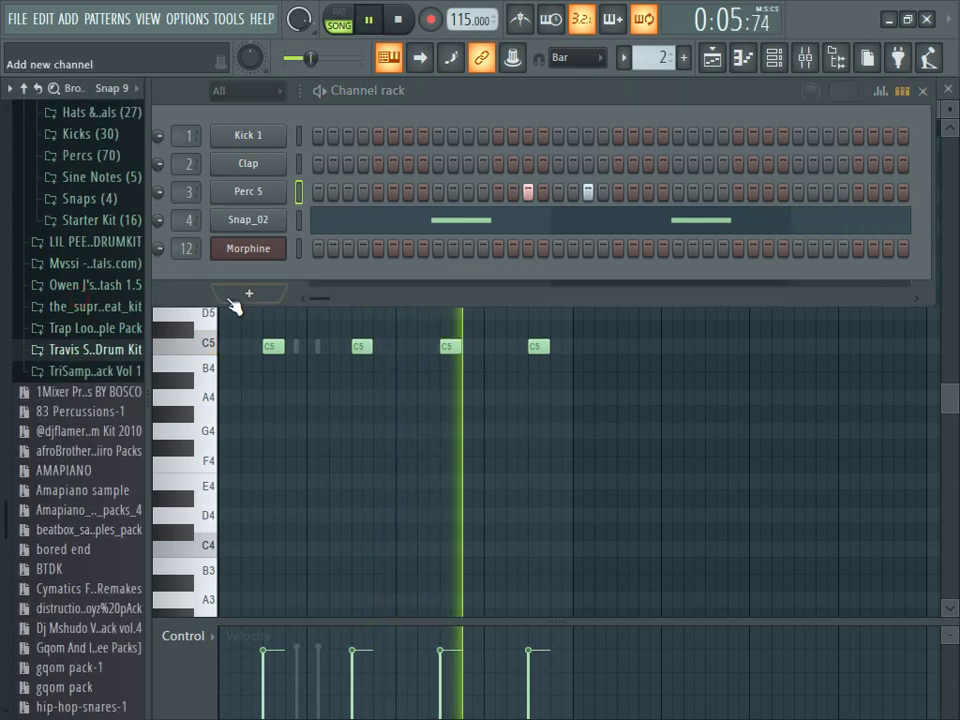
pyautogui.click(272, 191)
pyautogui.moveTo(522, 259); pyautogui.dragTo(198, 440)
pyautogui.moveTo(317, 345); pyautogui.dragTo(489, 350)
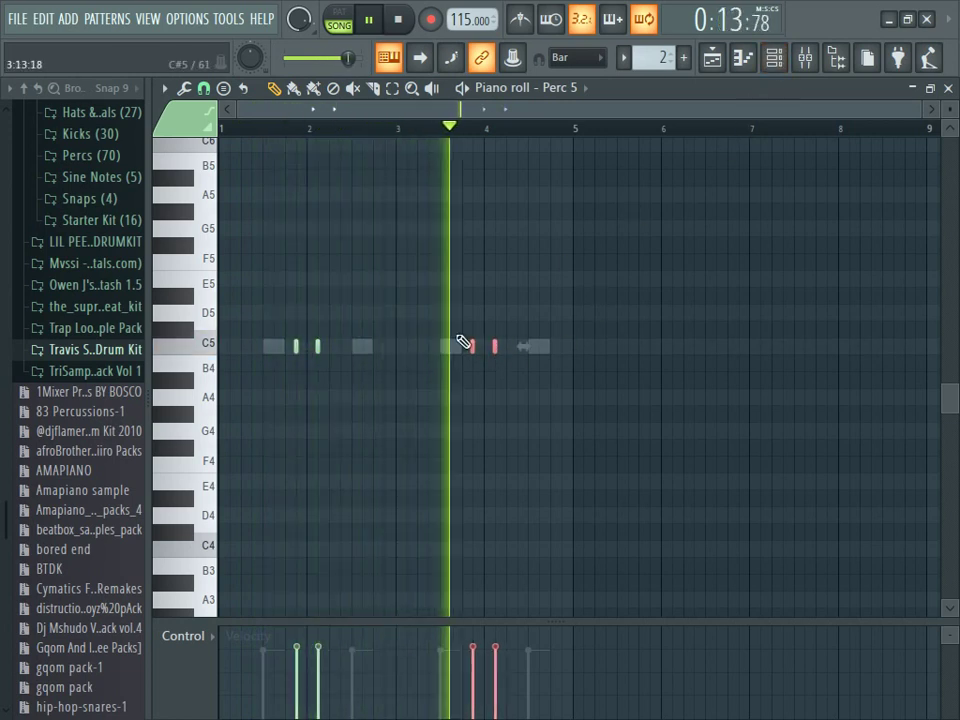
pyautogui.rightClick(493, 349)
pyautogui.rightClick(472, 347)
# Step: Add a Sytrus channel and load the Deep preset from its Bass category
pyautogui.click(773, 57)
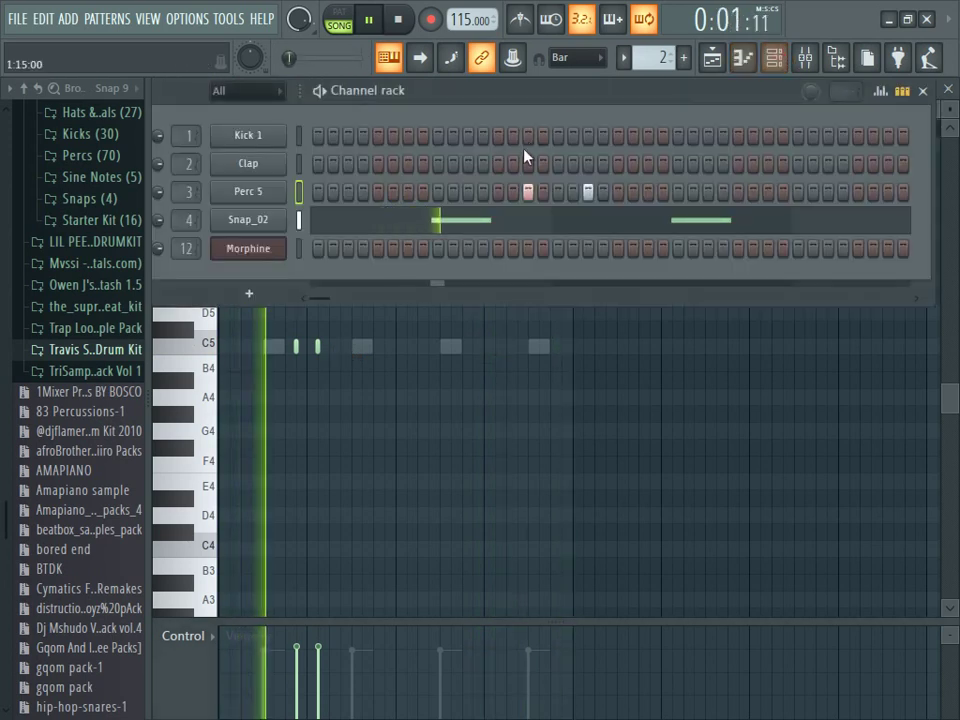
pyautogui.click(249, 293)
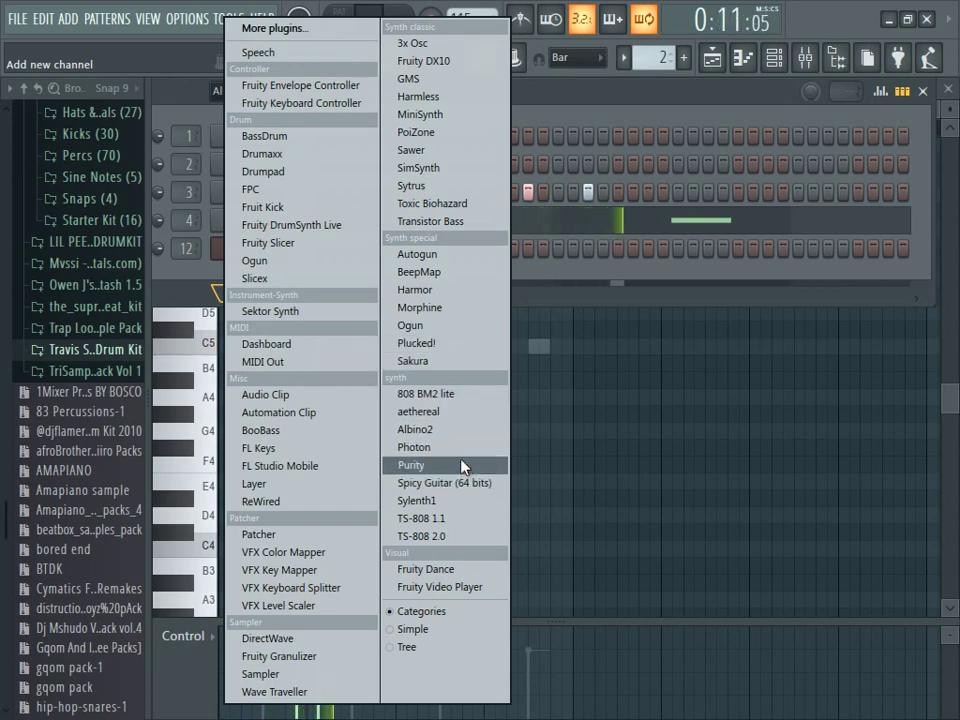
pyautogui.click(413, 185)
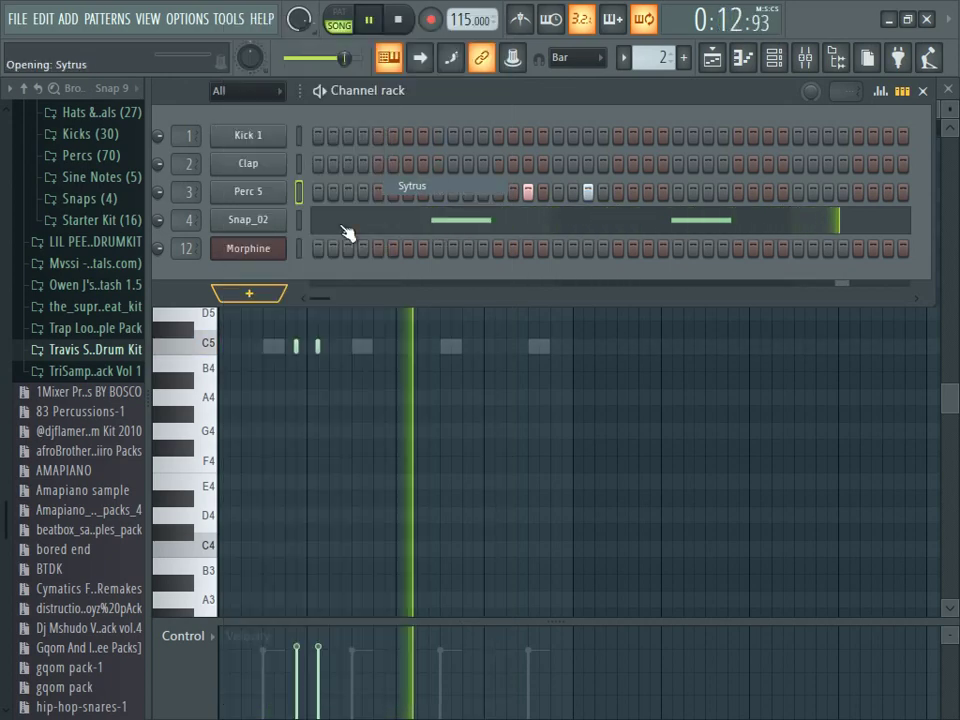
pyautogui.moveTo(500, 345); pyautogui.dragTo(383, 92)
pyautogui.moveTo(684, 90); pyautogui.dragTo(573, 89)
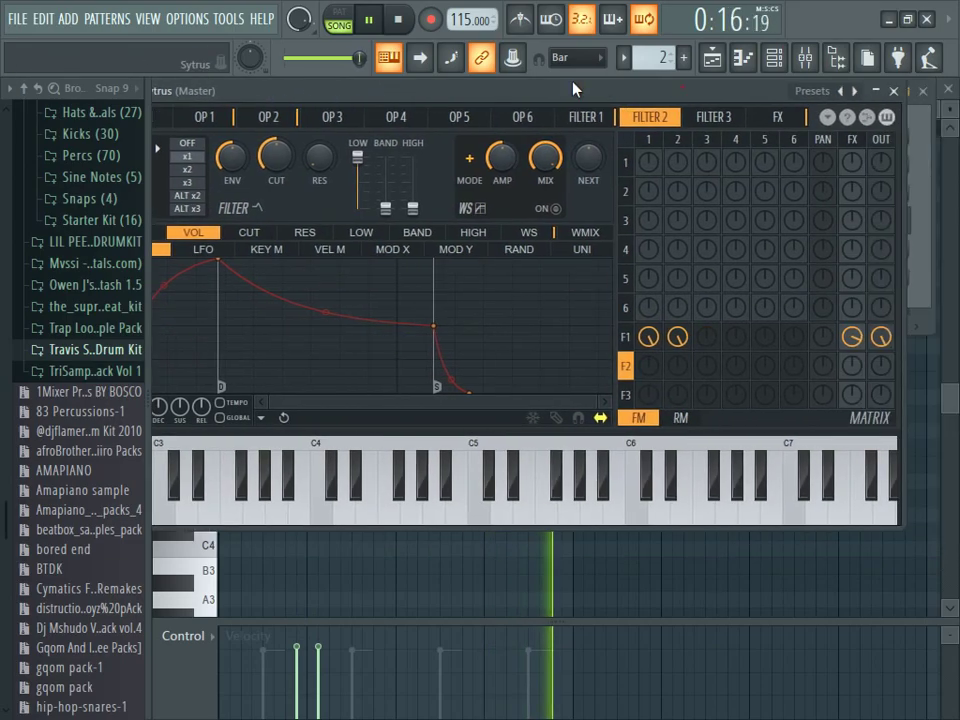
pyautogui.click(856, 92)
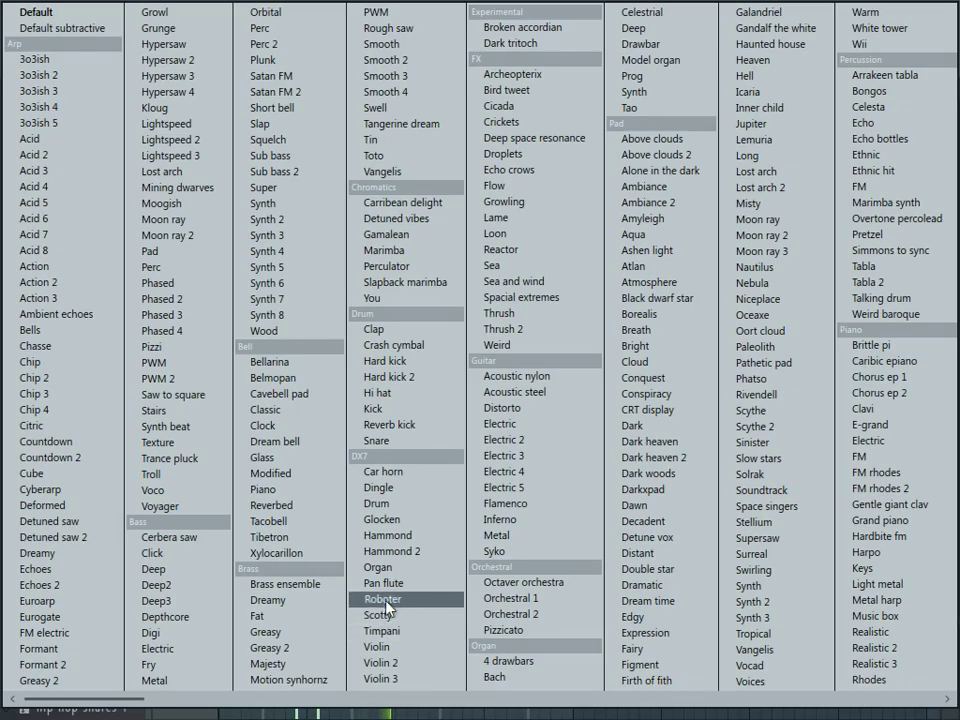
pyautogui.click(217, 572)
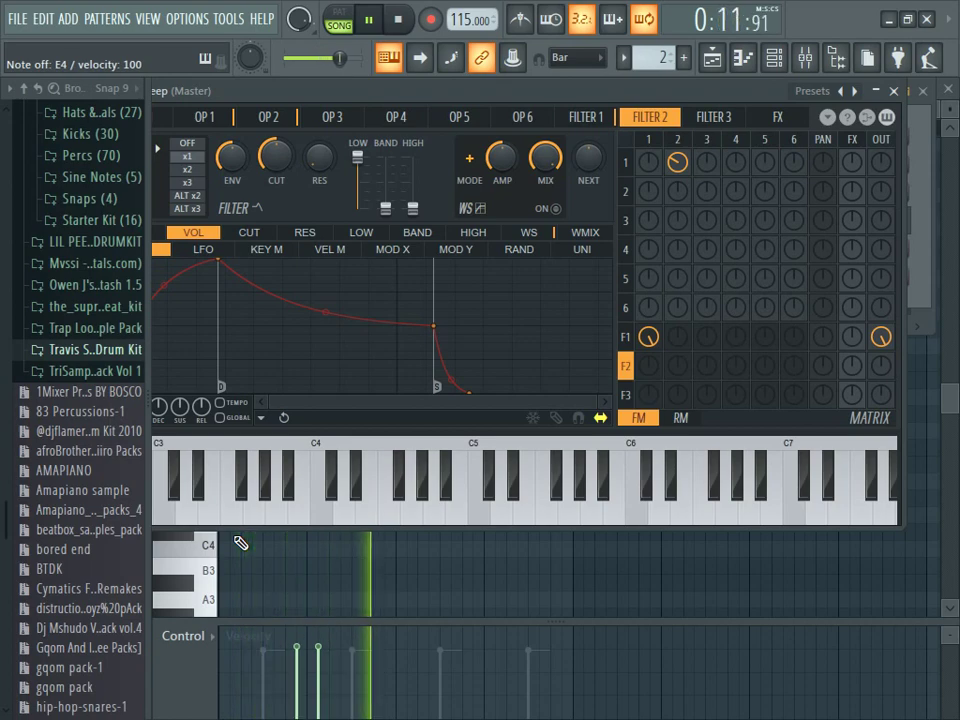
# Step: In the Deep channel's piano roll, place a D#3 bass note lasting all of bar 1
pyautogui.click(757, 59)
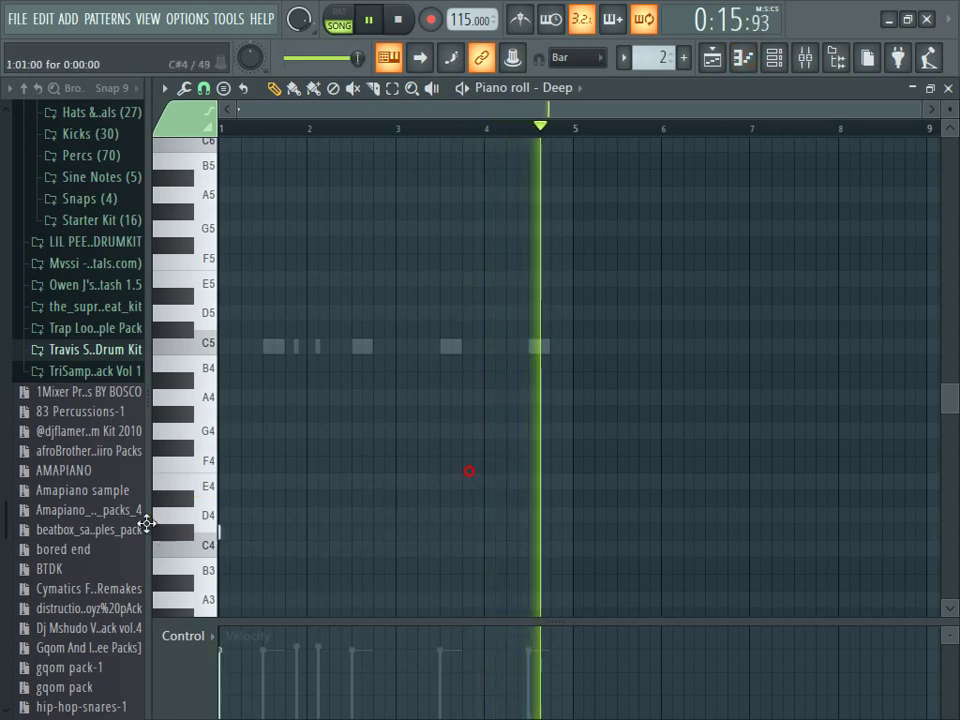
pyautogui.press('space')
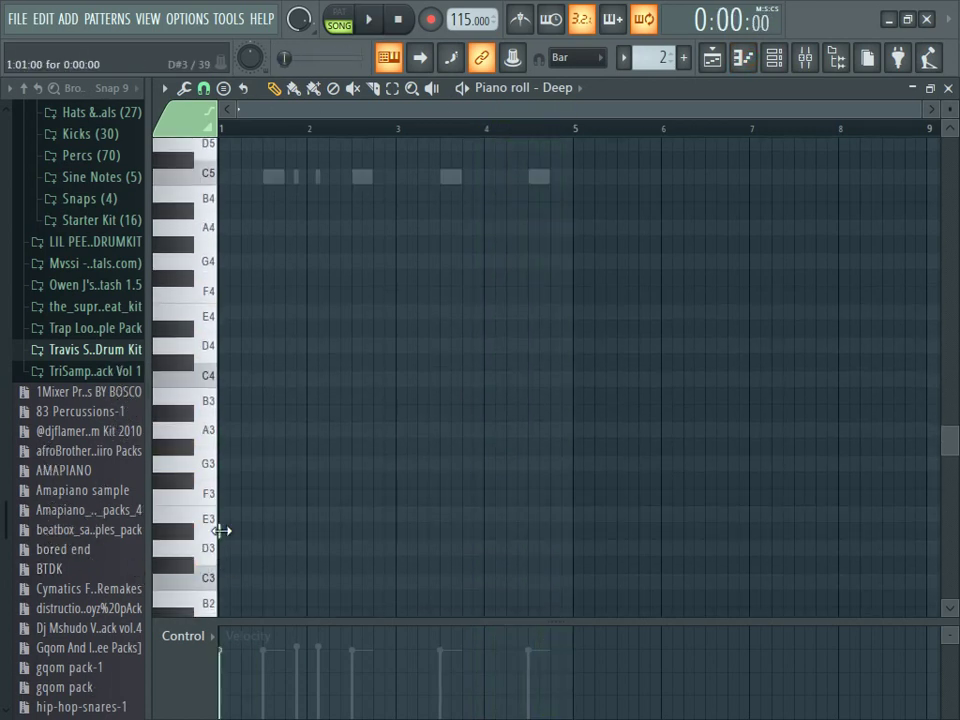
pyautogui.press('space')
pyautogui.press('space')
pyautogui.moveTo(932, 110); pyautogui.dragTo(740, 119)
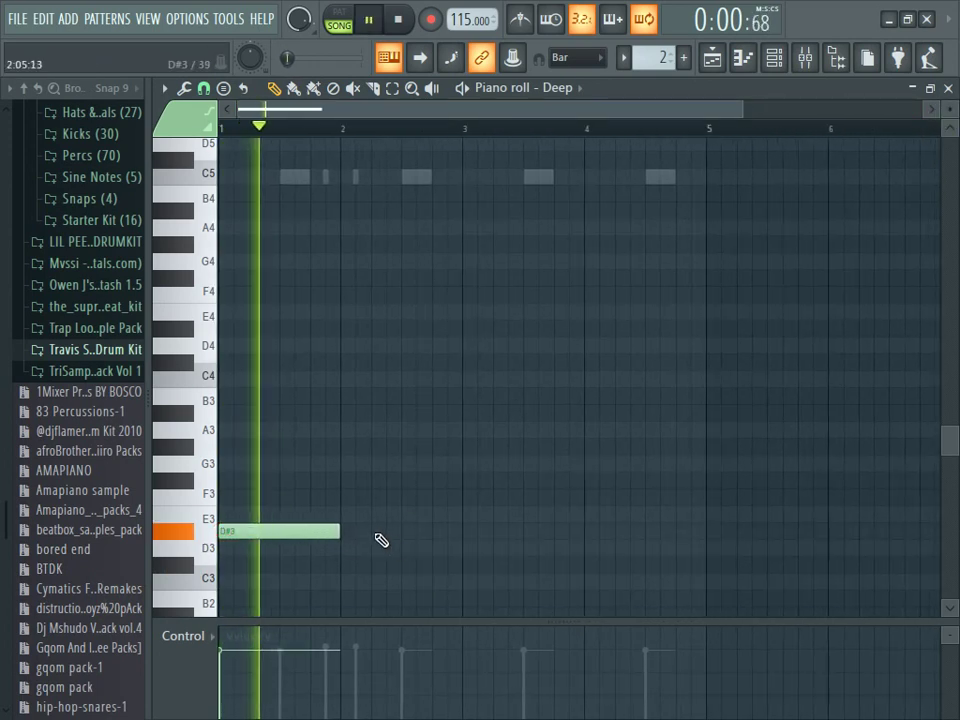
# Step: Add an A#2 bass note from beat 2 to the end of bar 2, then one-bar G3 and C3 notes in bars 3 and 4
pyautogui.moveTo(373, 557)
pyautogui.mouseDown()
pyautogui.moveTo(375, 621)
pyautogui.moveTo(380, 502)
pyautogui.mouseUp()
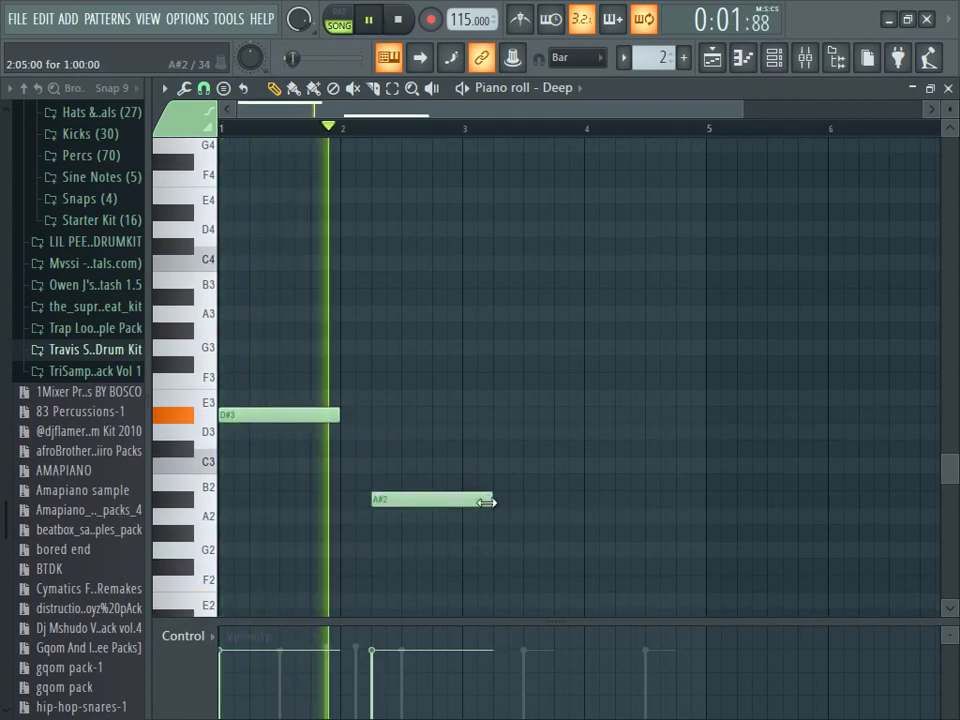
pyautogui.moveTo(494, 501); pyautogui.dragTo(467, 508)
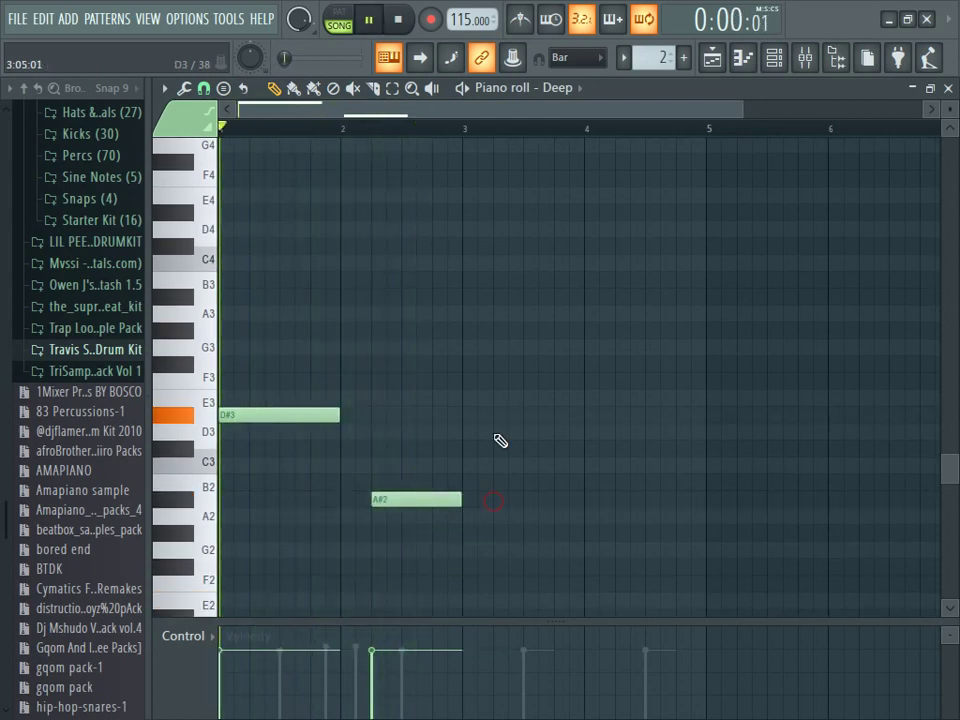
pyautogui.moveTo(487, 332)
pyautogui.mouseDown()
pyautogui.moveTo(500, 313)
pyautogui.moveTo(495, 364)
pyautogui.moveTo(575, 356)
pyautogui.mouseUp()
pyautogui.click(592, 415)
pyautogui.moveTo(596, 432); pyautogui.dragTo(647, 466)
# Step: Program Kick 1 hits on steps 1 and 13 of bar 1 and on step 5 of bars 2 and 3
pyautogui.click(779, 60)
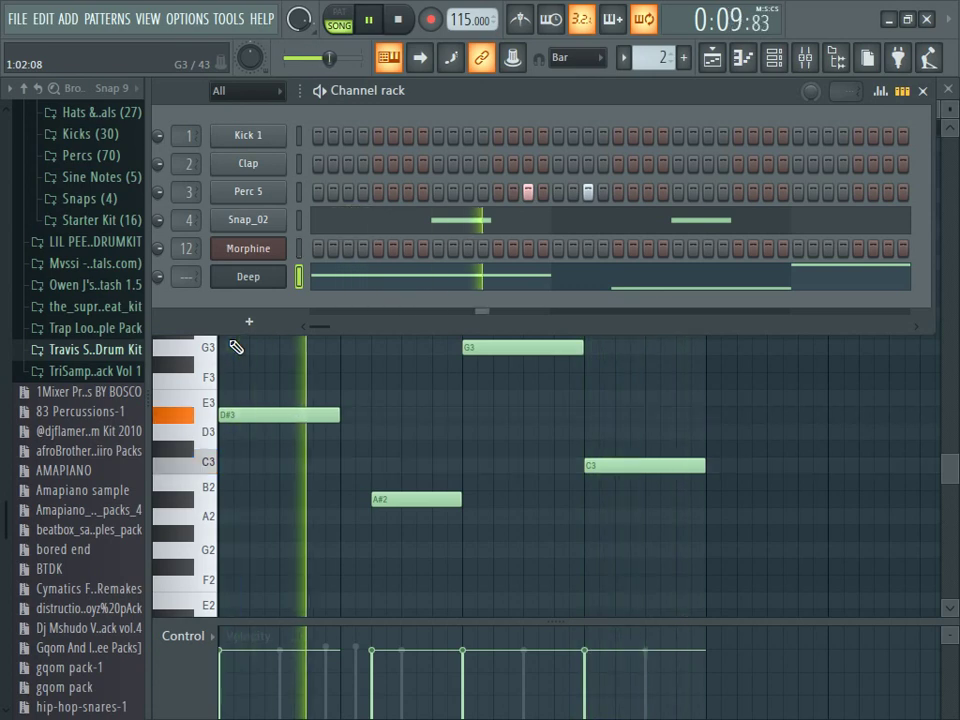
pyautogui.press('space')
pyautogui.click(318, 135)
pyautogui.press('space')
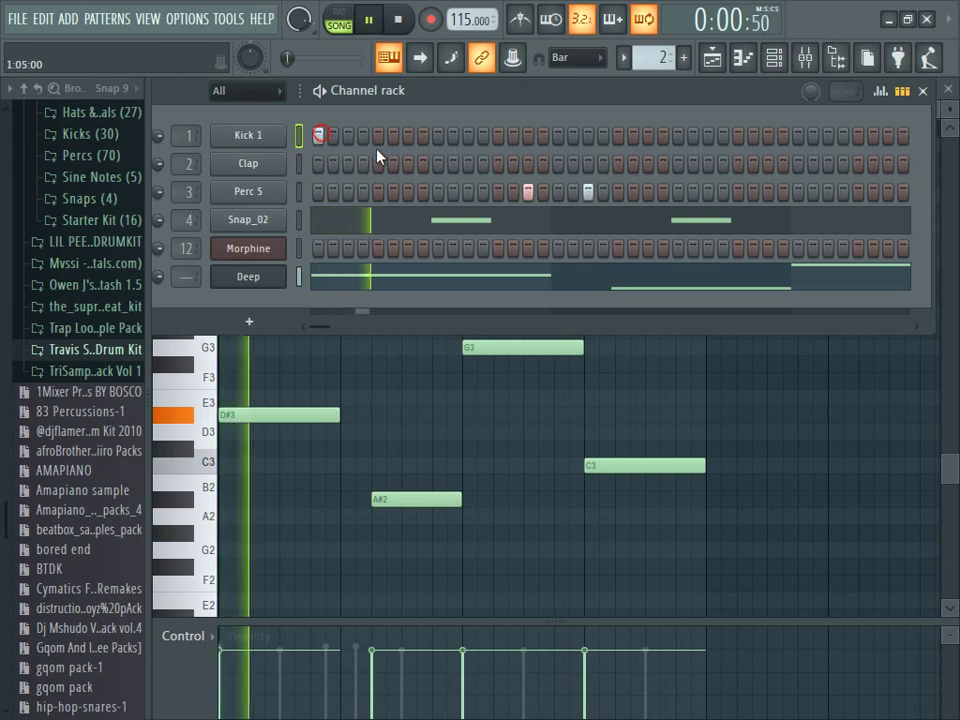
pyautogui.click(498, 135)
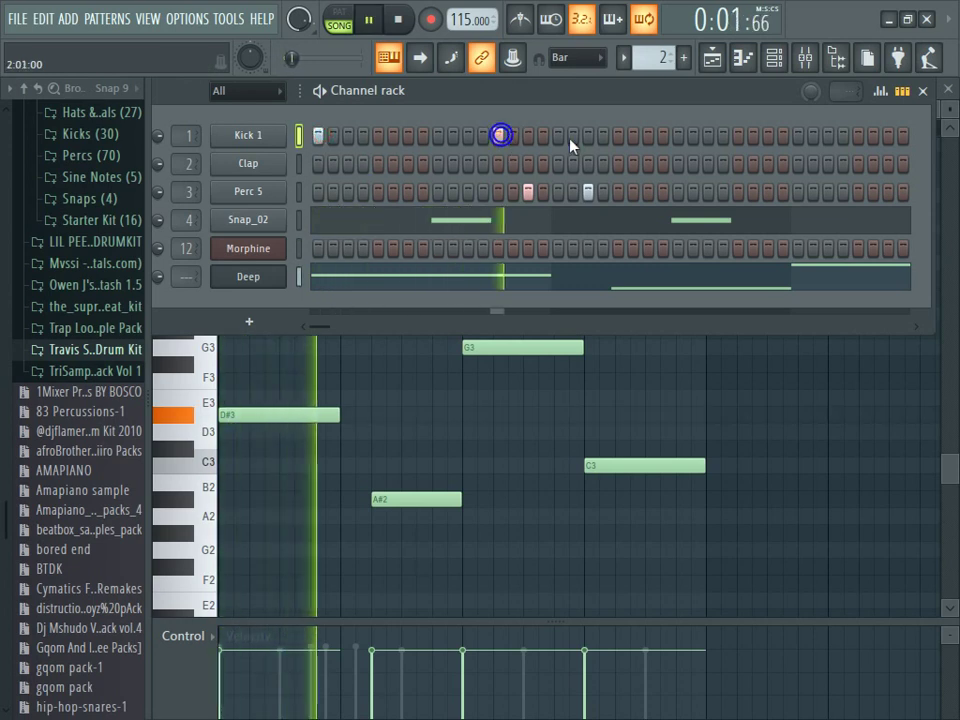
pyautogui.click(619, 135)
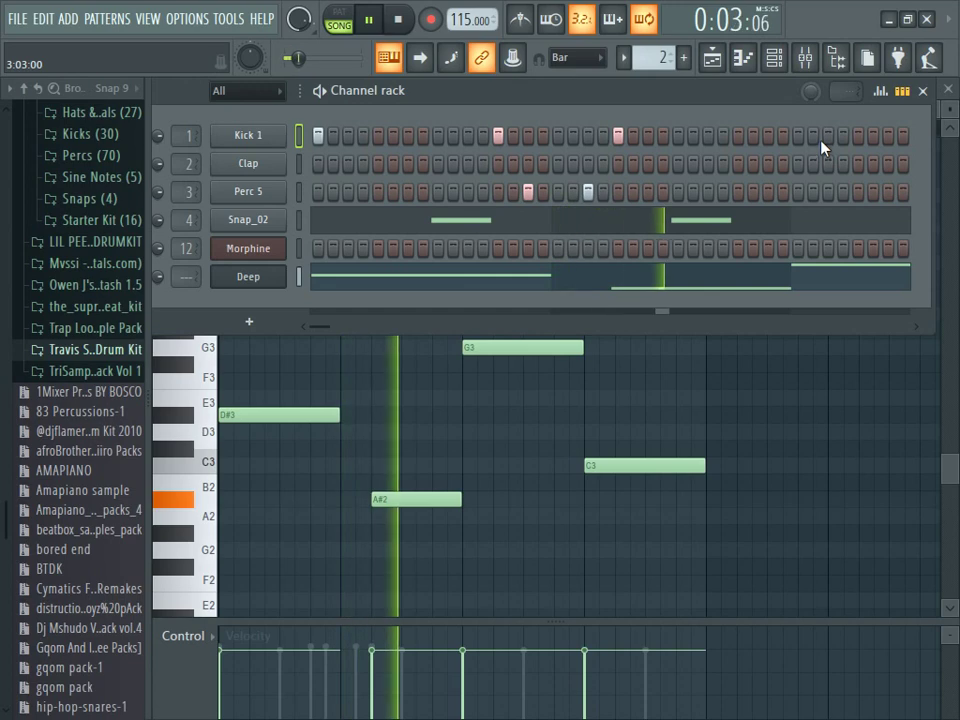
pyautogui.press('space')
pyautogui.click(857, 135)
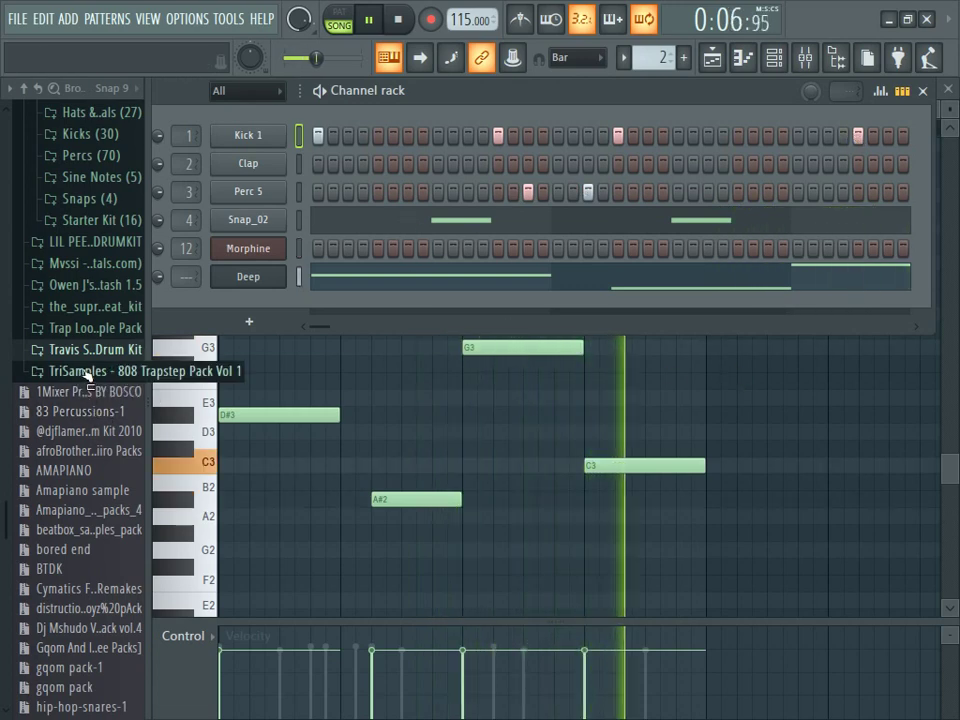
# Step: Add Kick 1 hits on steps 1 and 5 of bar 4
pyautogui.moveTo(310, 329); pyautogui.dragTo(340, 323)
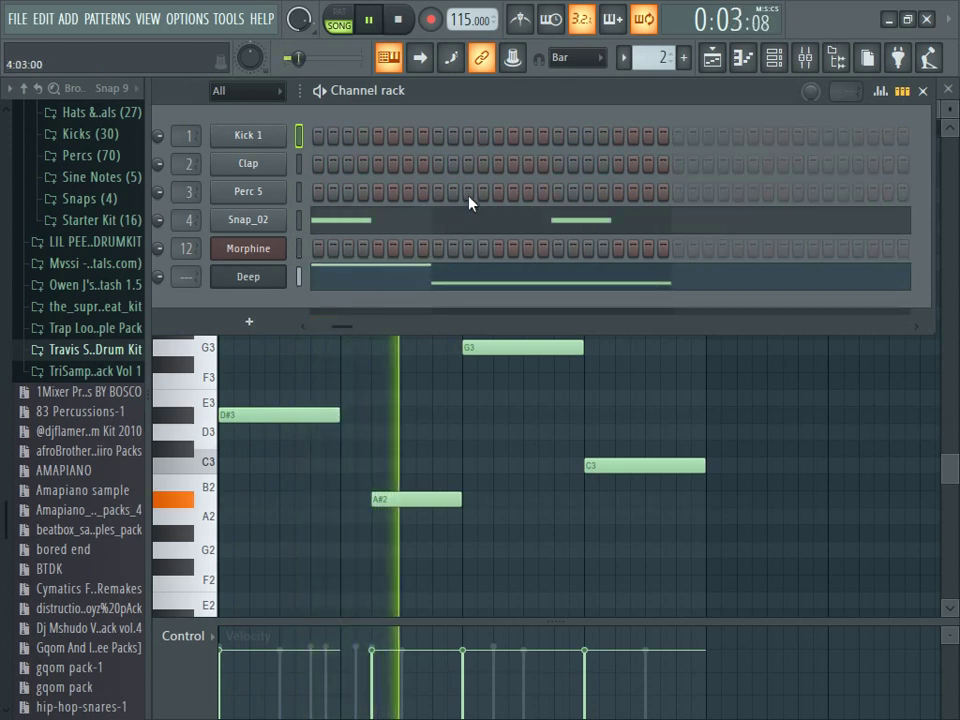
pyautogui.click(436, 136)
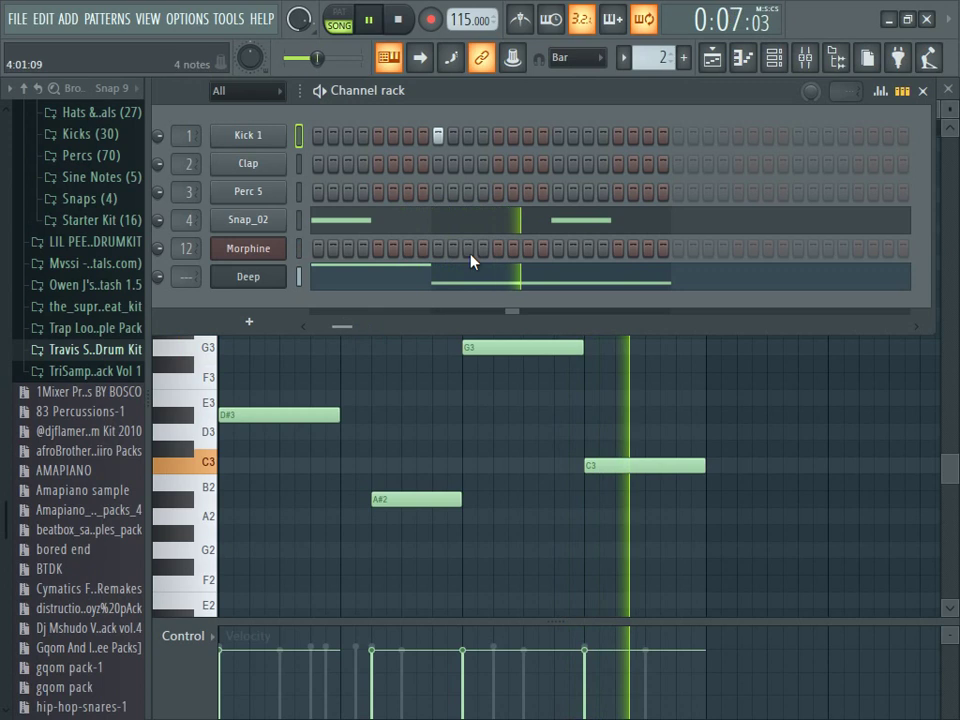
pyautogui.click(498, 137)
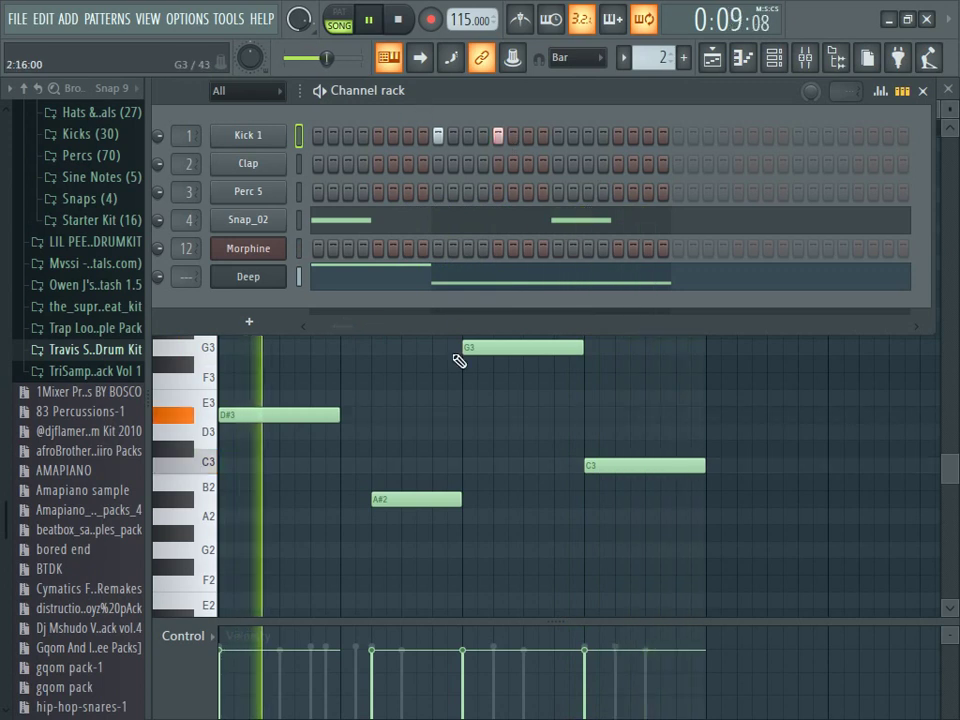
# Step: Load Hat 2 from the Travis drum kit's Hats folder onto the Clap channel and fill every second step with hits
pyautogui.click(80, 350)
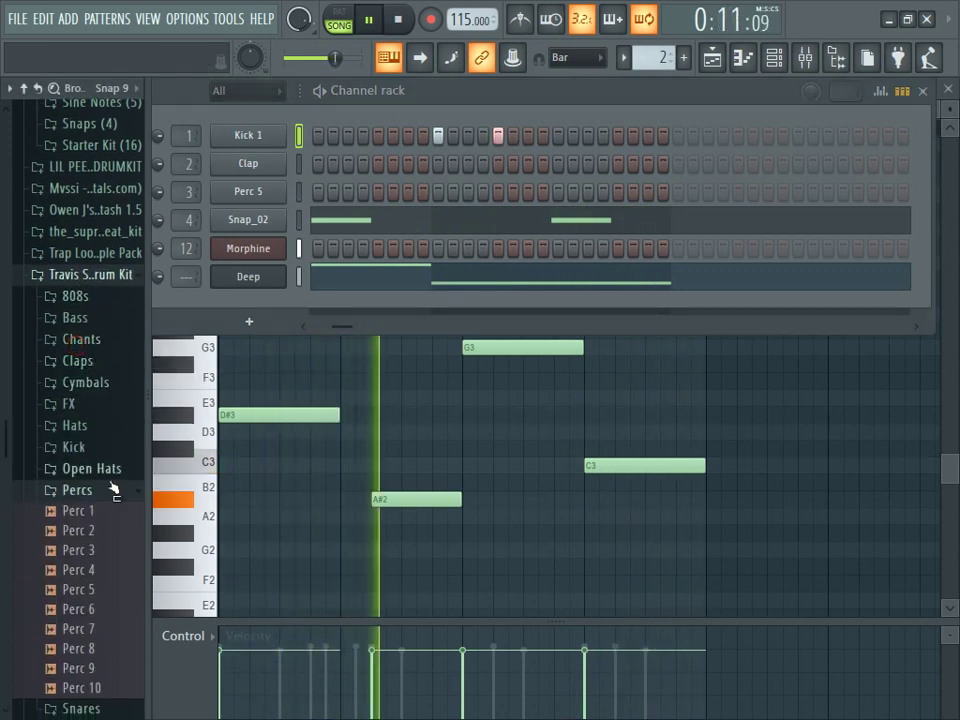
pyautogui.click(93, 428)
pyautogui.moveTo(82, 434); pyautogui.dragTo(255, 165)
pyautogui.rightClick(258, 165)
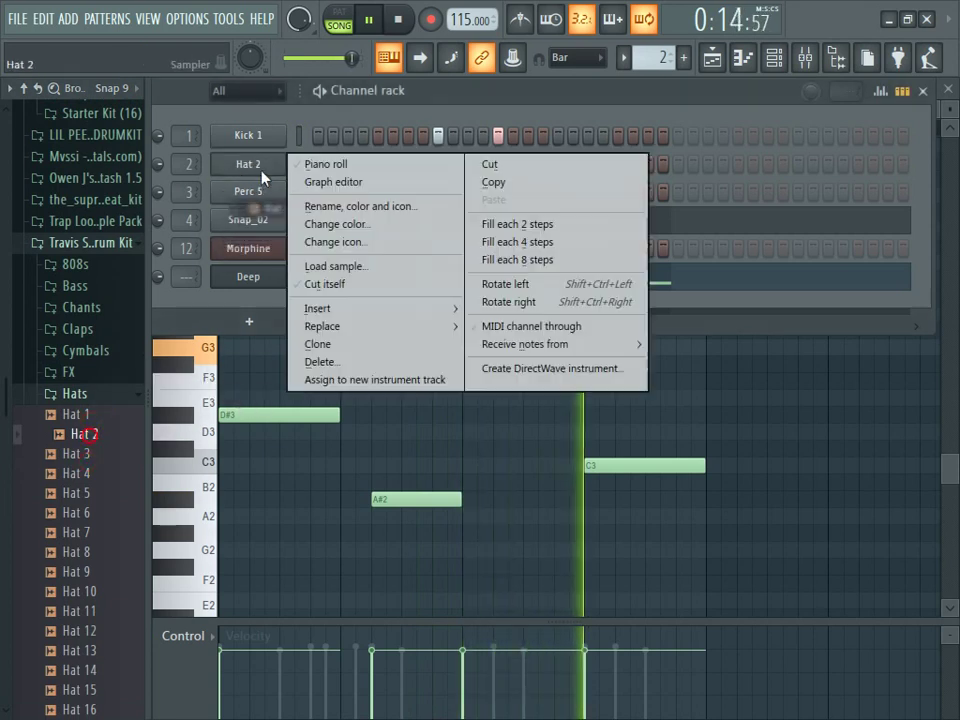
pyautogui.click(558, 226)
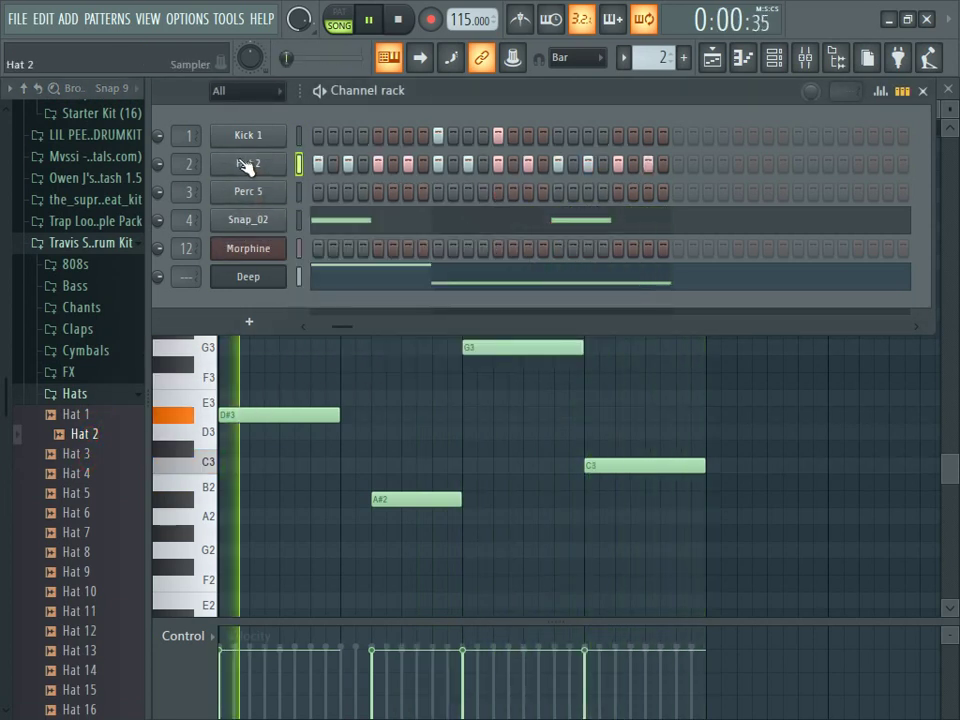
pyautogui.click(97, 396)
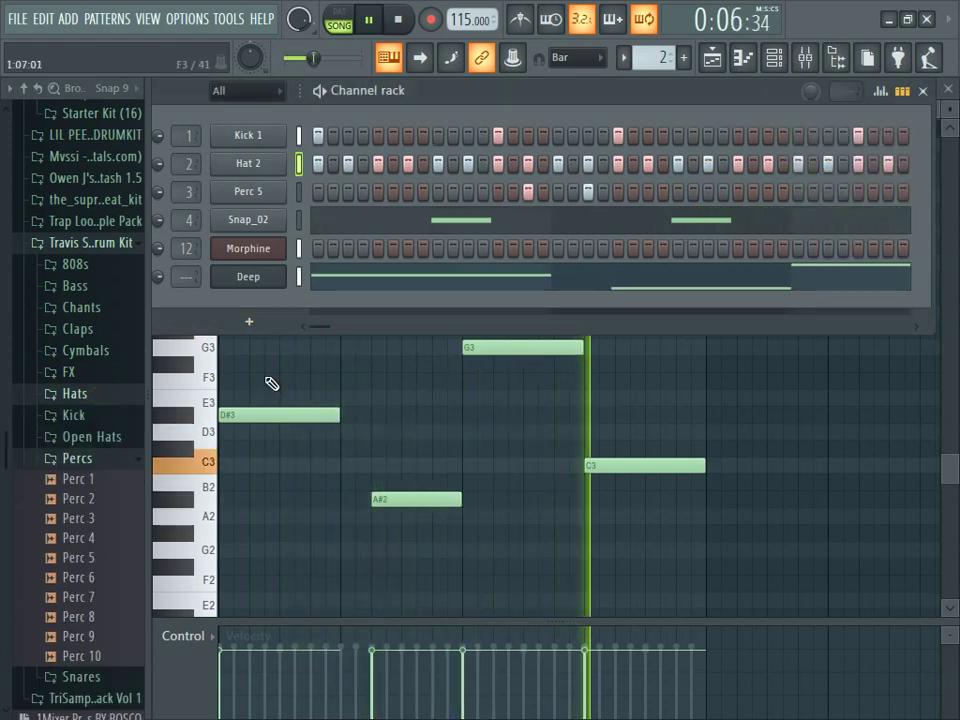
pyautogui.press('super')
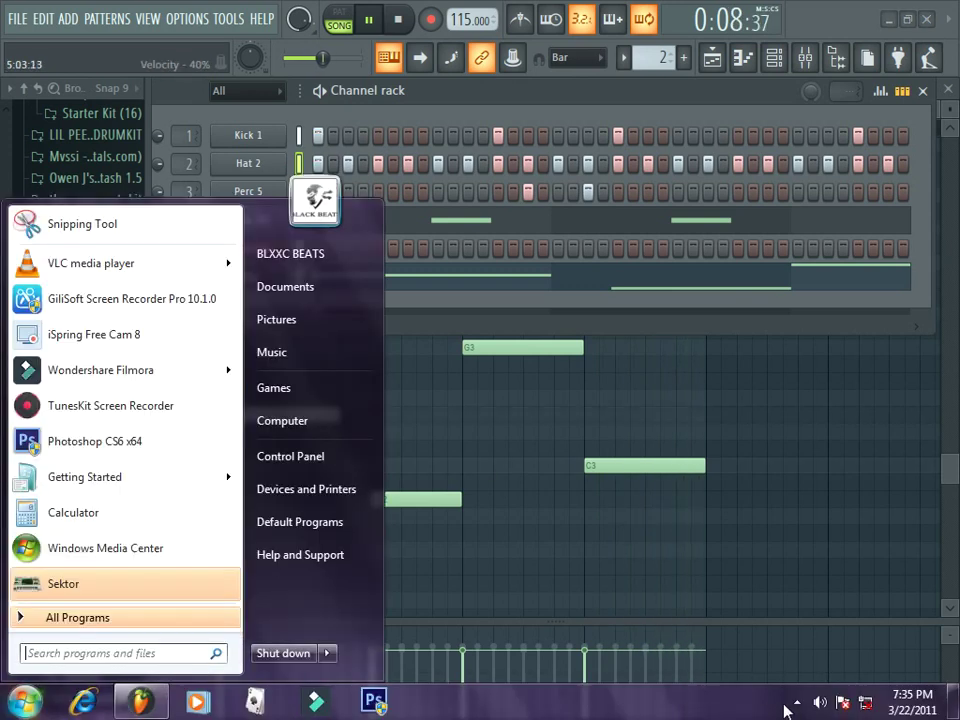
pyautogui.click(803, 703)
pyautogui.rightClick(810, 606)
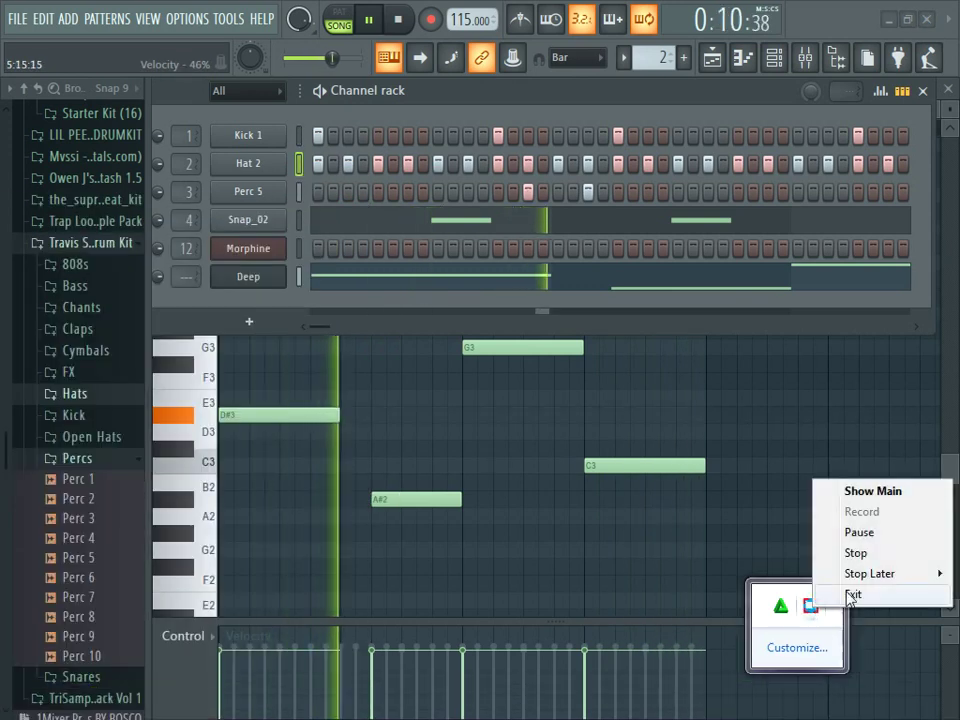